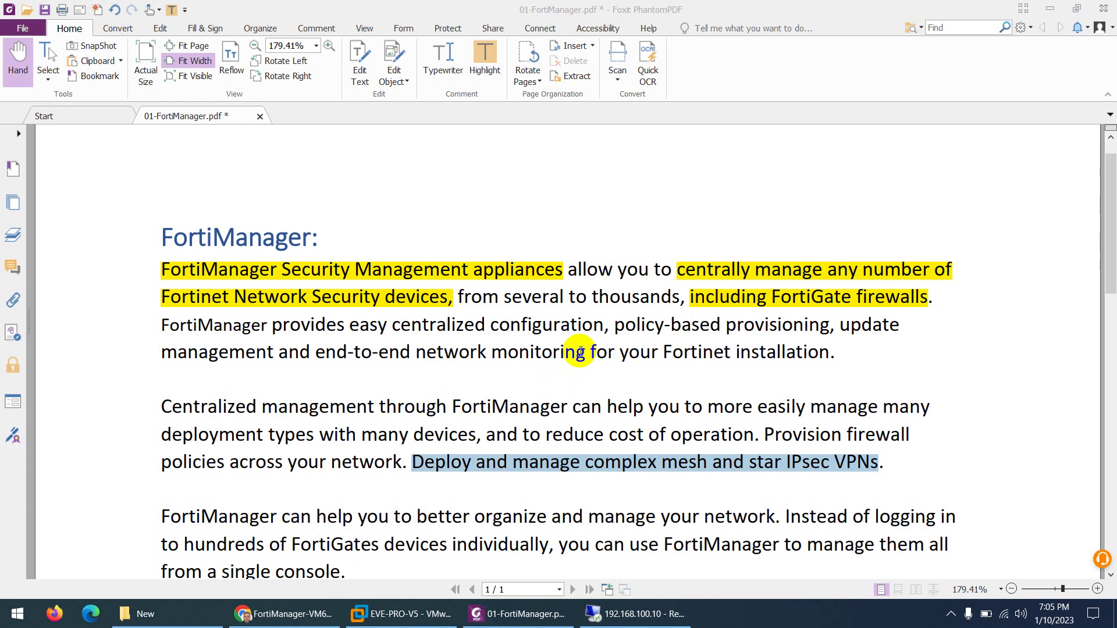
Step: Bring up the EVE | Topology tab in Chrome showing the lab firewalls and FMG
click(285, 617)
click(114, 13)
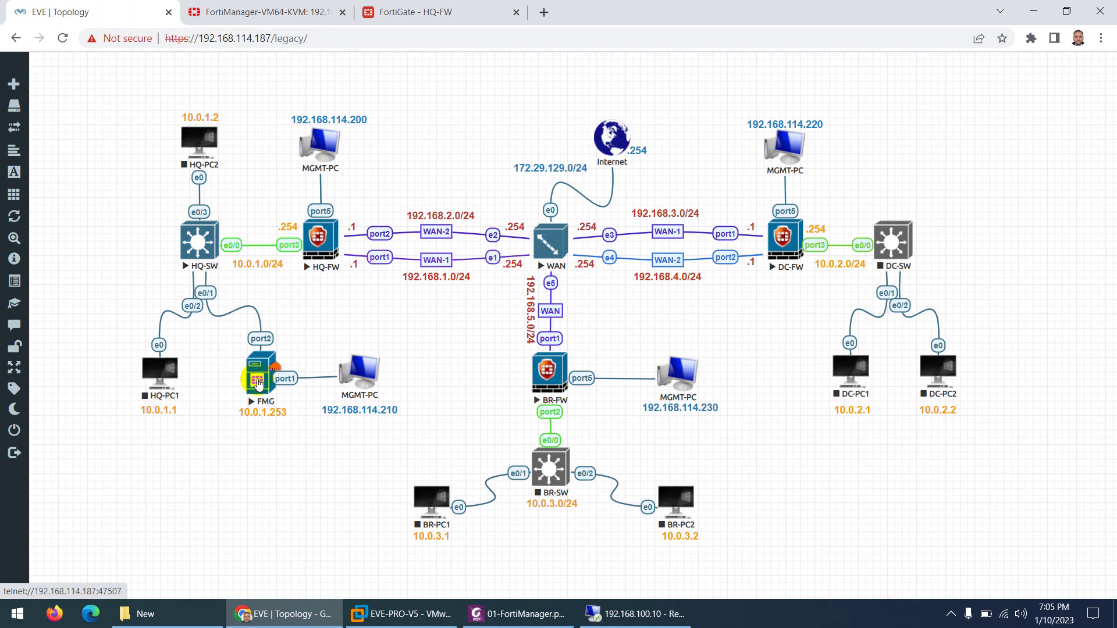
Step: Browse FortiManager's module list, then return to the 01-FortiManager.pdf notes
click(259, 11)
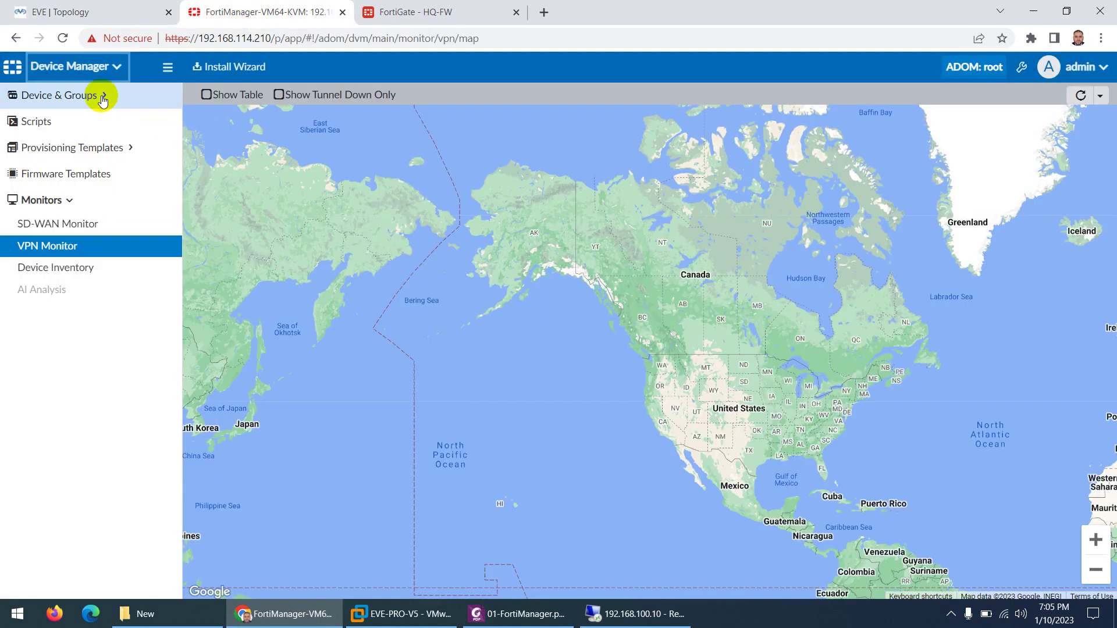
click(41, 67)
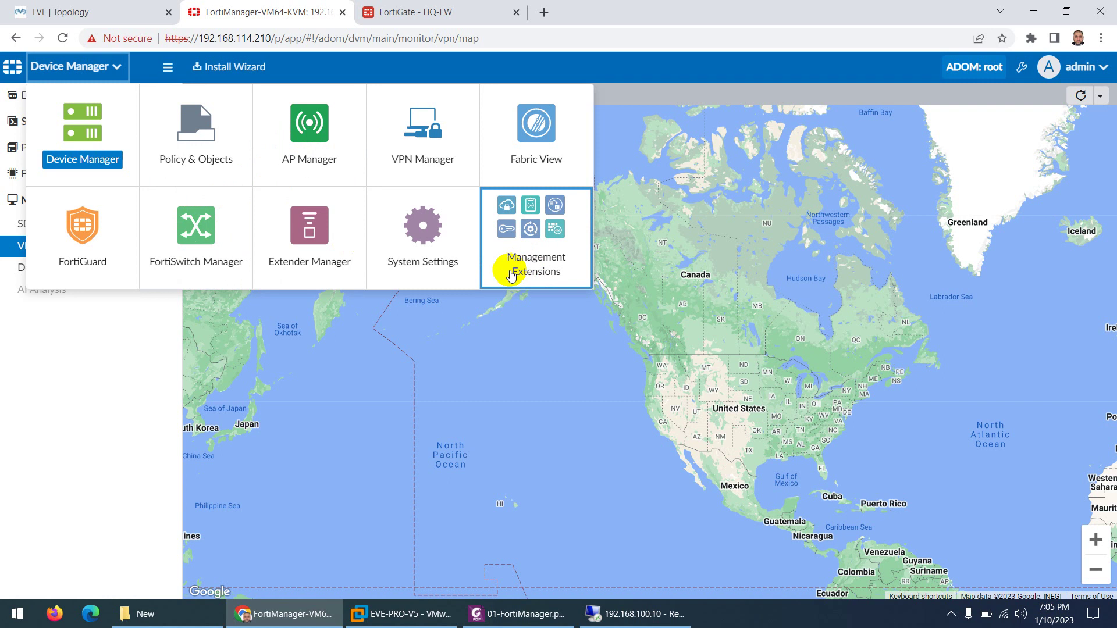
click(524, 613)
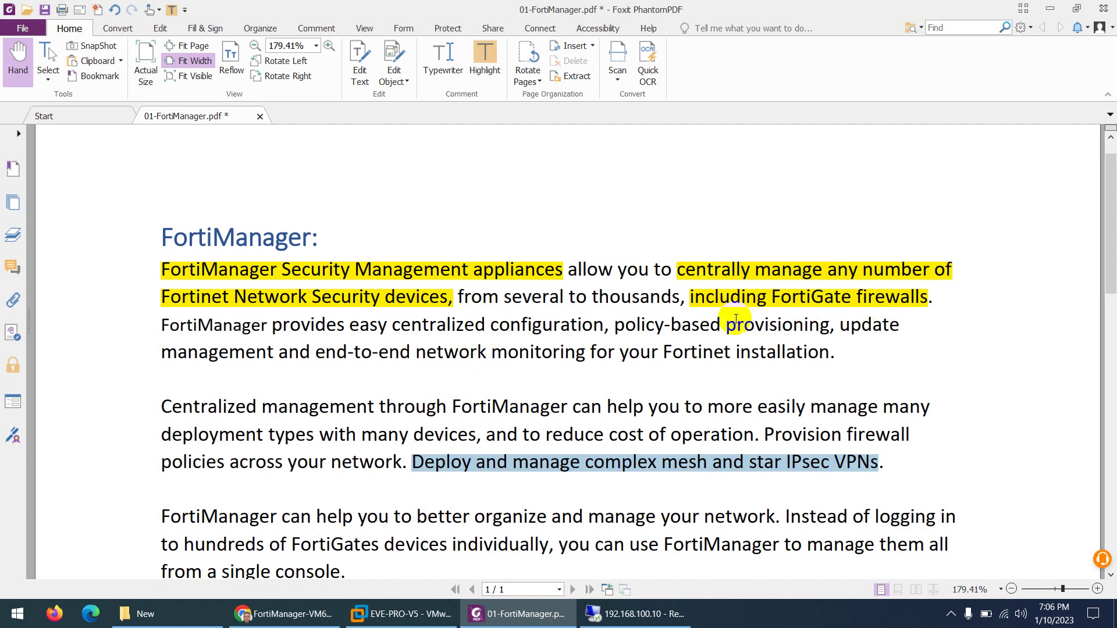
Step: Show the EVE lab topology, glance back at the PDF notes, then return to the topology
click(278, 624)
click(93, 10)
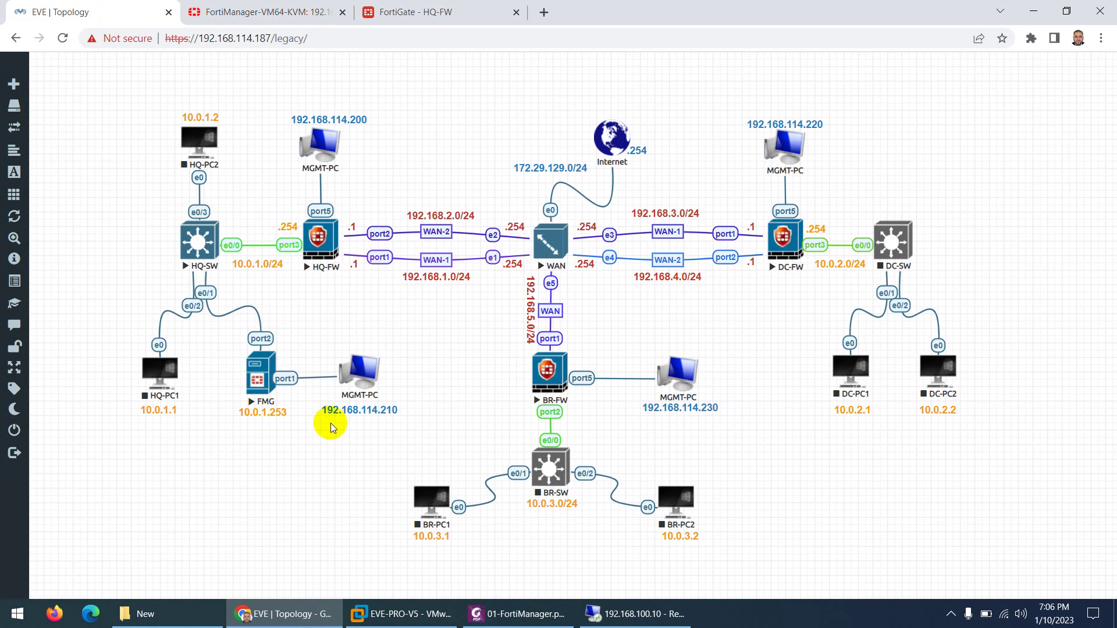
click(521, 621)
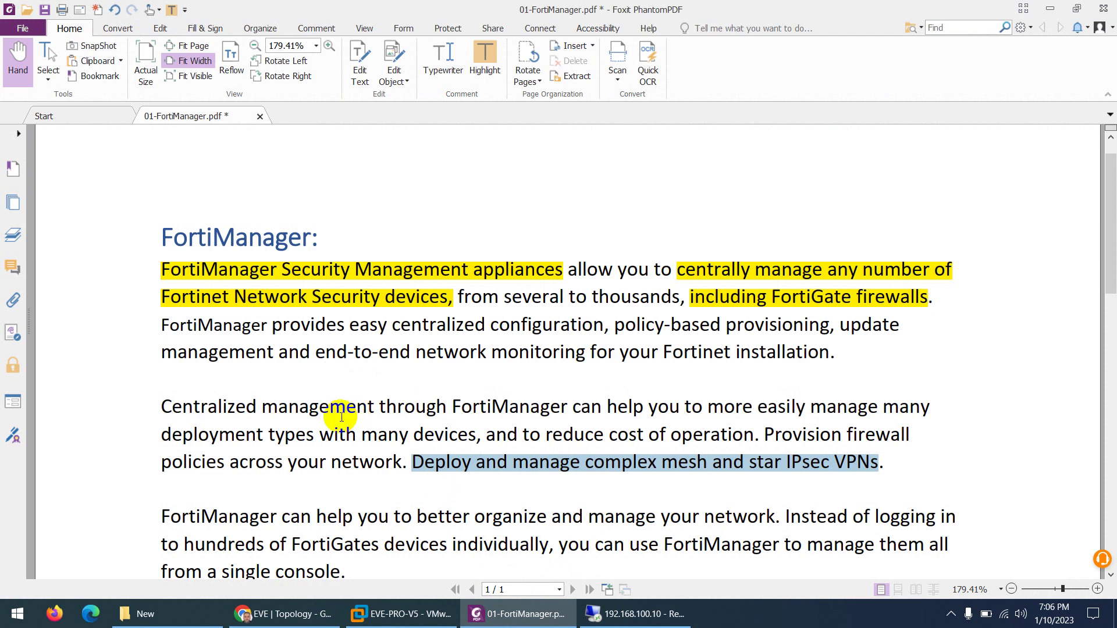
click(271, 614)
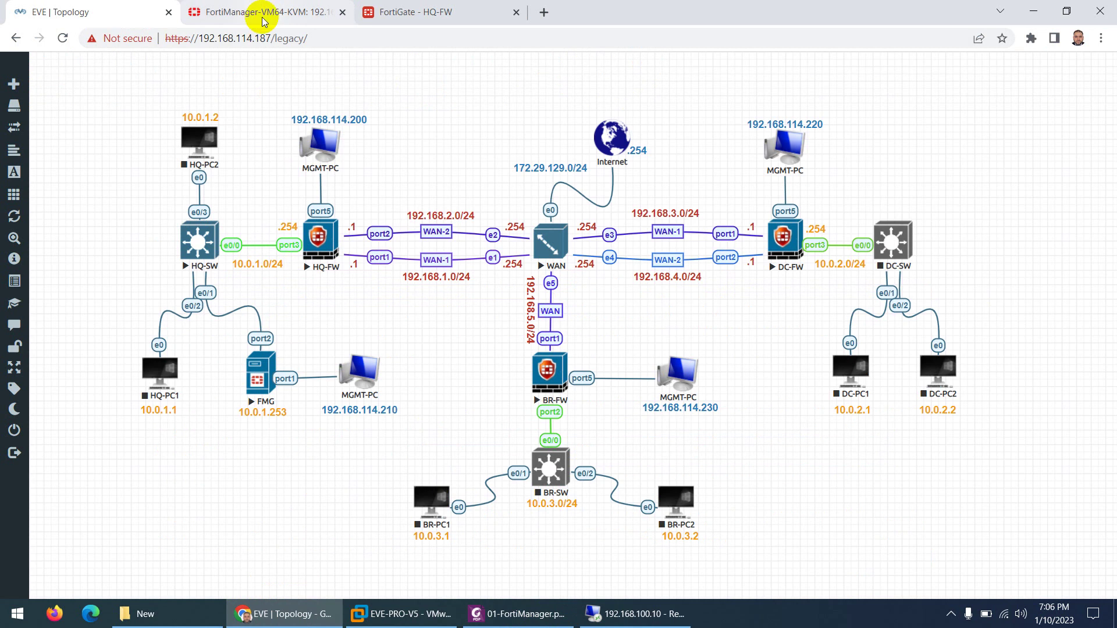
Step: Open System Settings and check Administrative Domain is enabled and FortiAnalyzer Features off
click(285, 13)
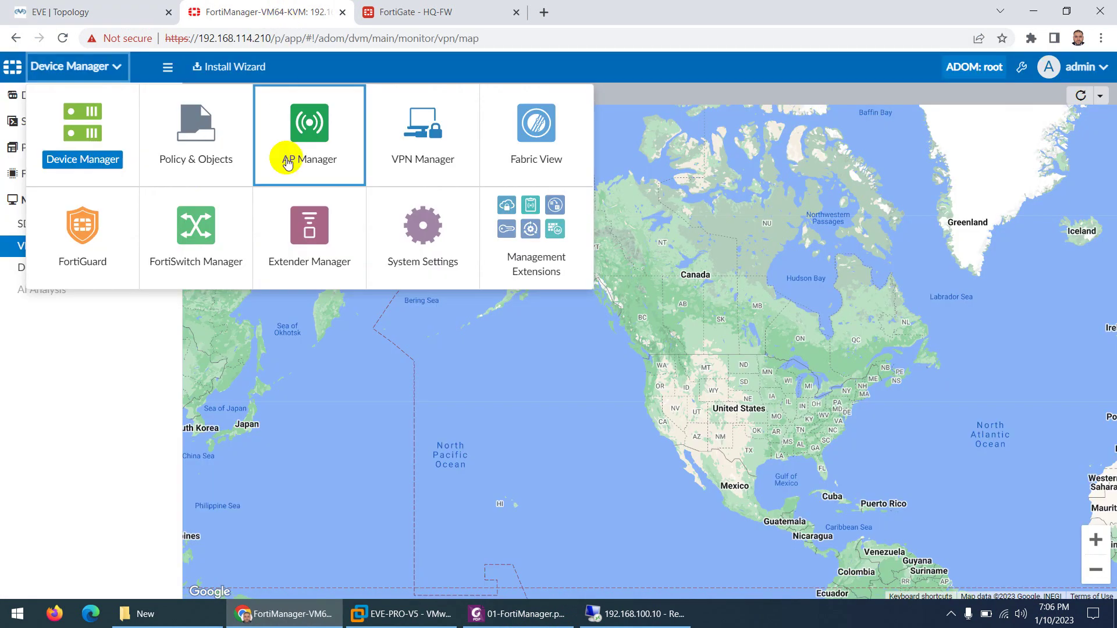
click(420, 231)
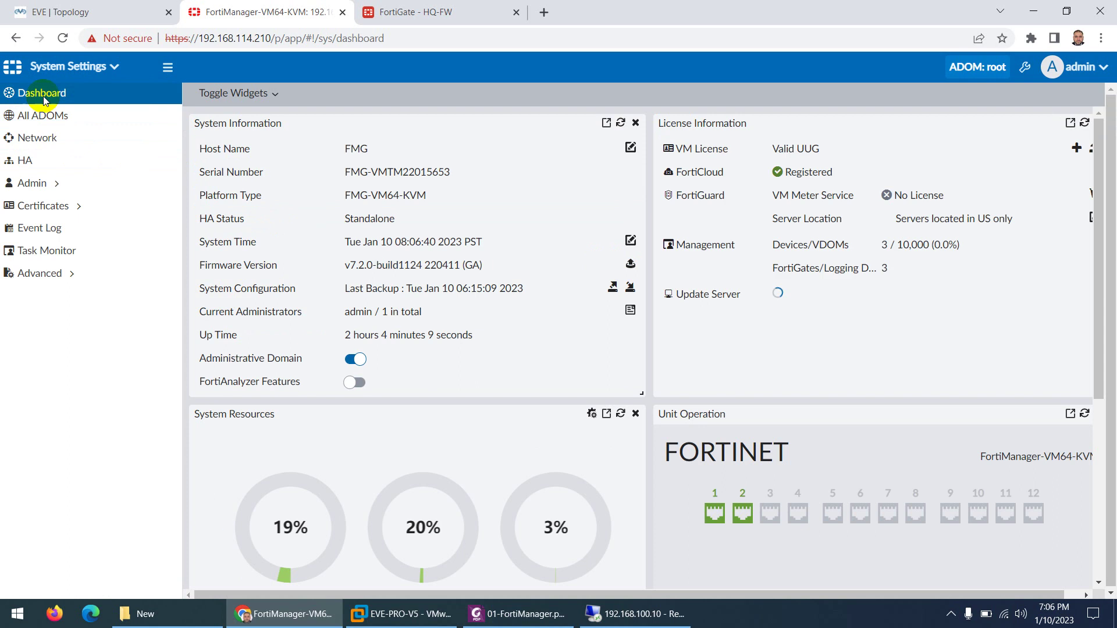
drag(198, 389, 308, 389)
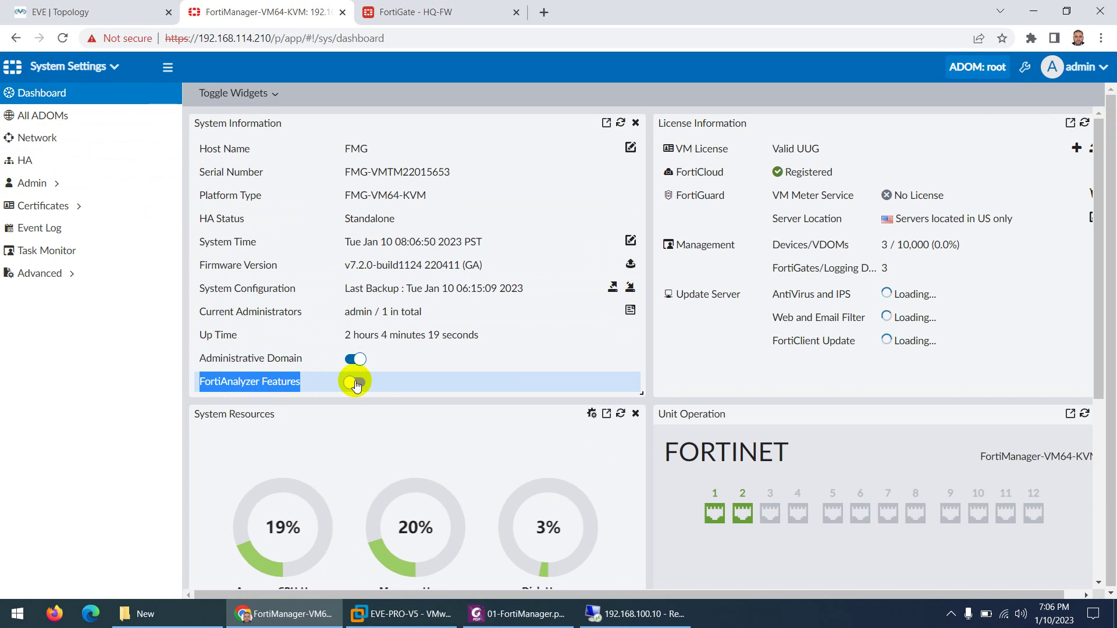
click(69, 67)
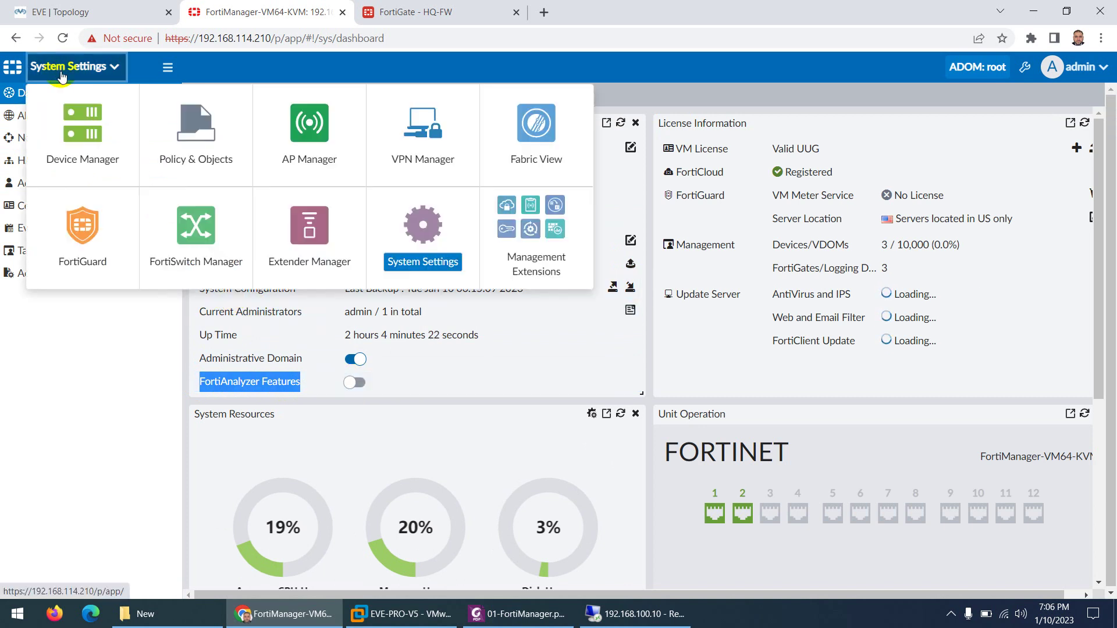
Step: View VPN Manager's empty IPsec VPN Monitor, then return to the 01-FortiManager.pdf notes
click(447, 153)
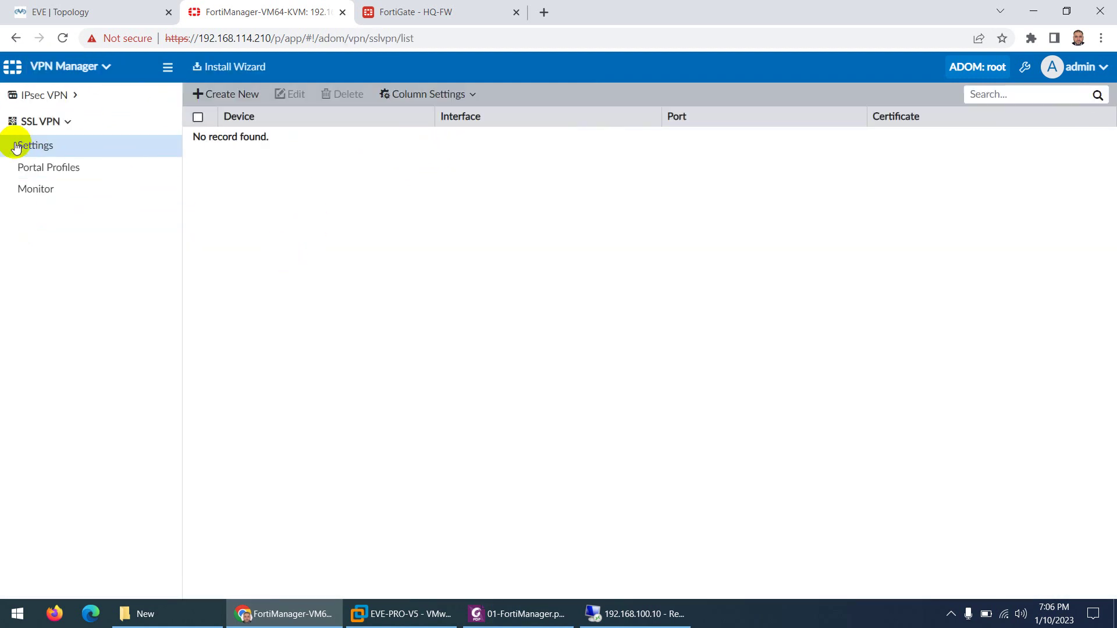
click(42, 97)
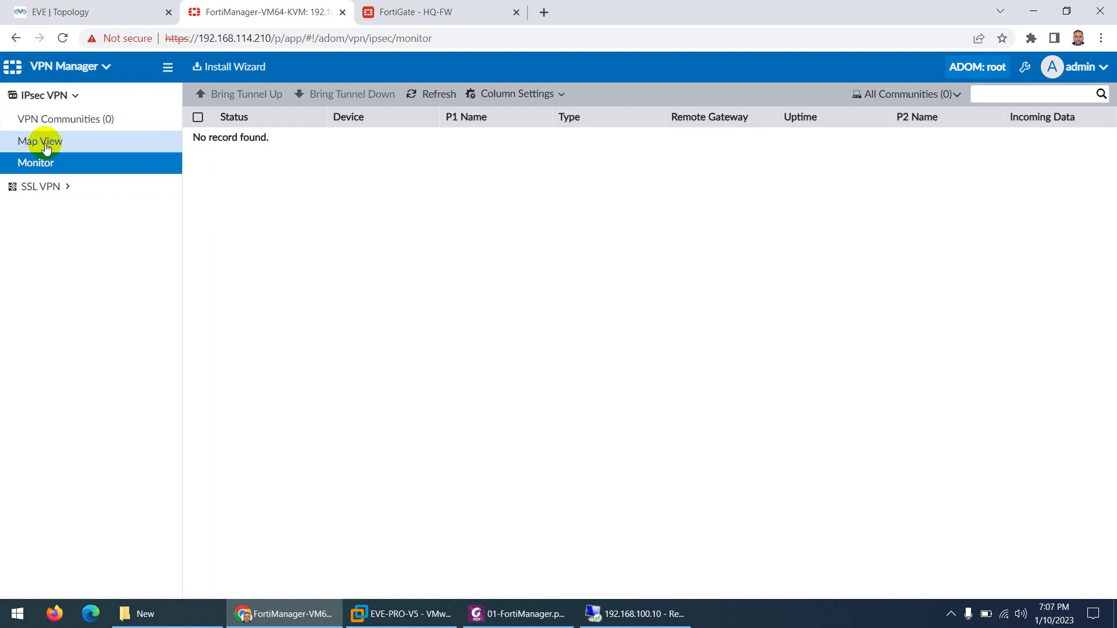
click(55, 72)
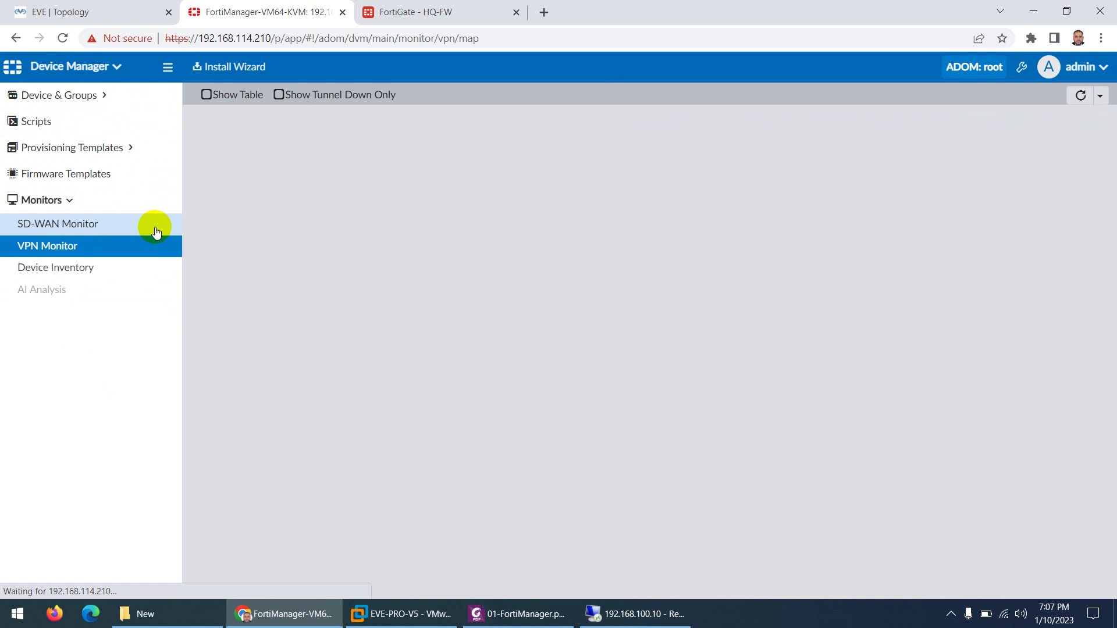
click(491, 616)
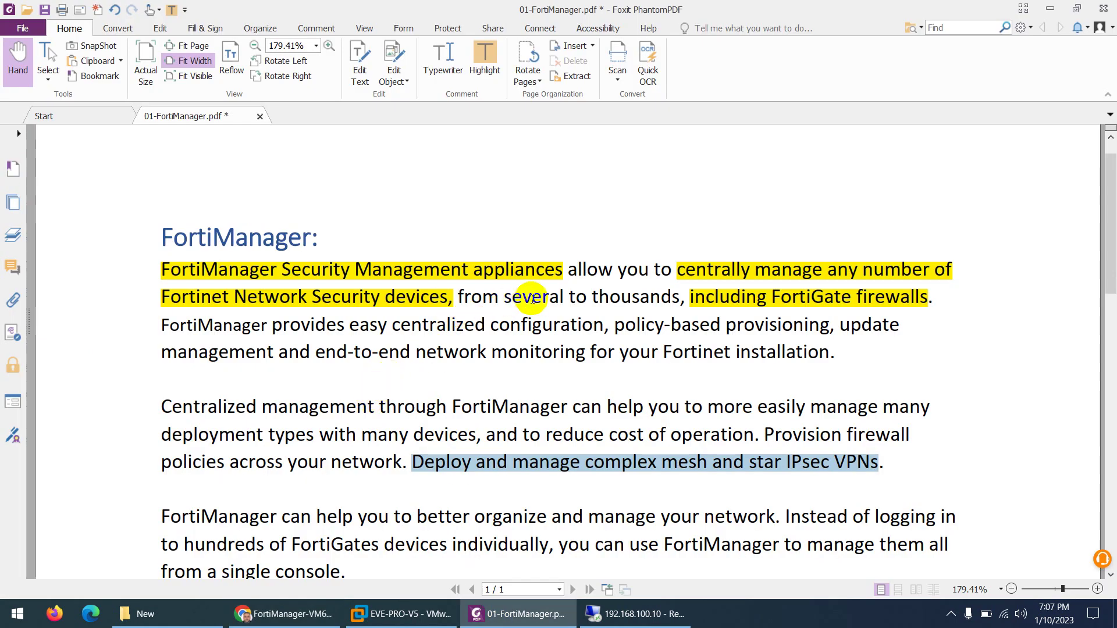
Step: Highlight the scaling and policy-based provisioning phrases, then return to FortiManager in Chrome
drag(533, 299, 687, 299)
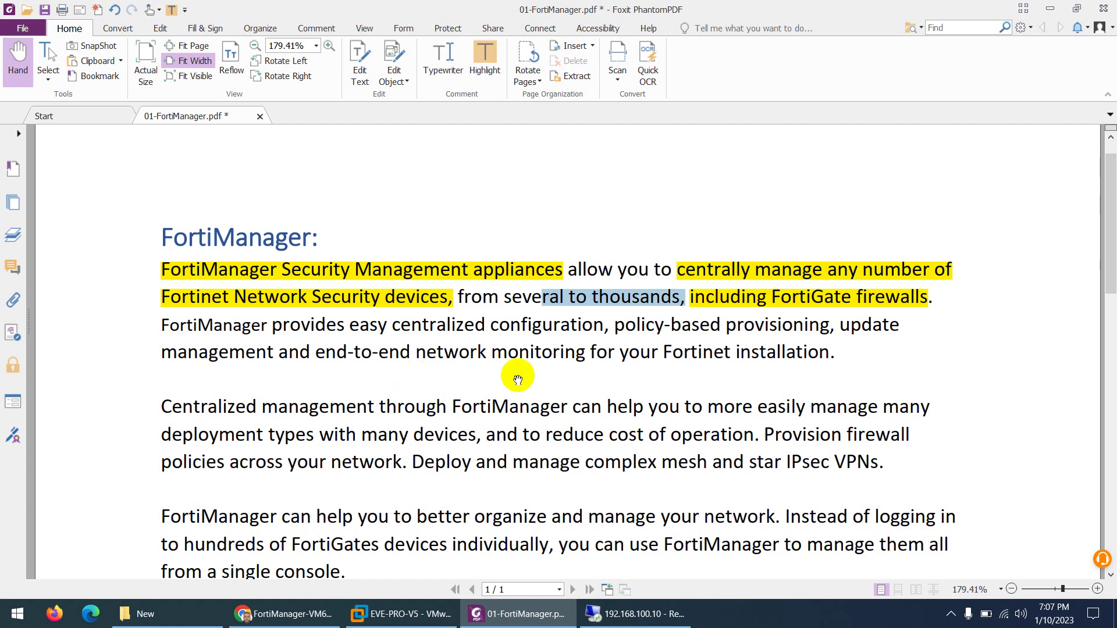
drag(612, 325, 810, 328)
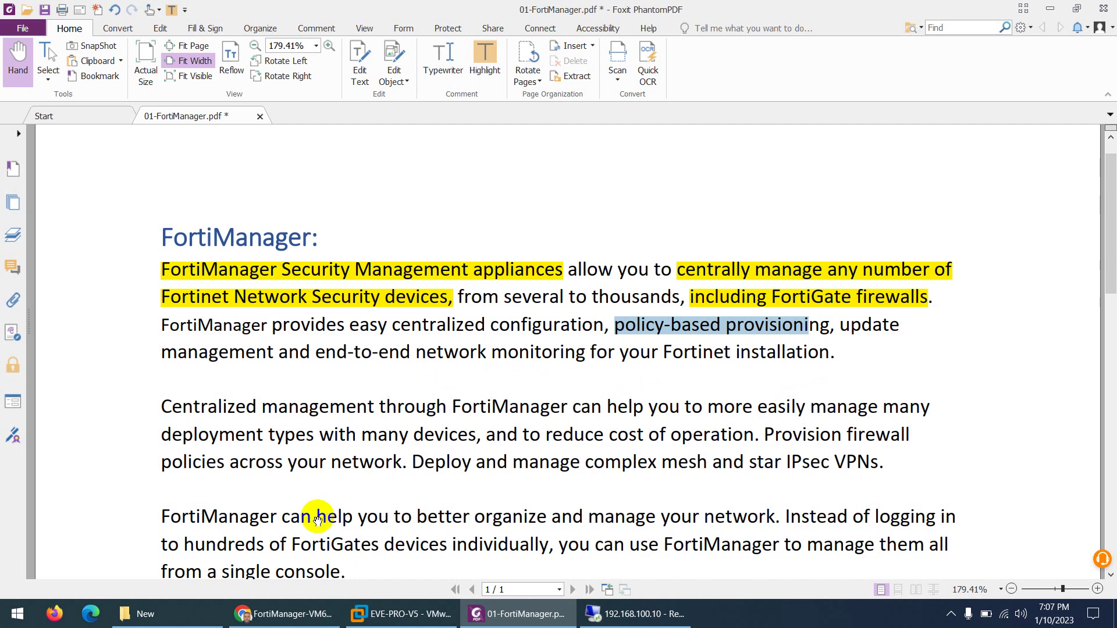
click(274, 614)
Step: View the default package's Firewall Policy with only the Implicit Deny rule, then return to the PDF
click(79, 69)
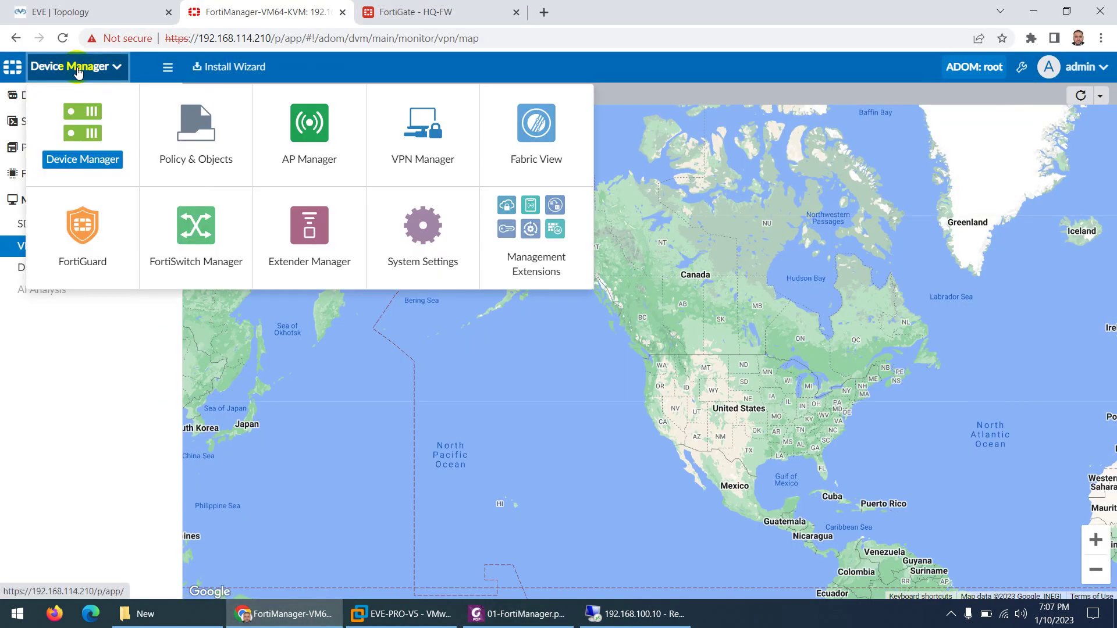
click(191, 127)
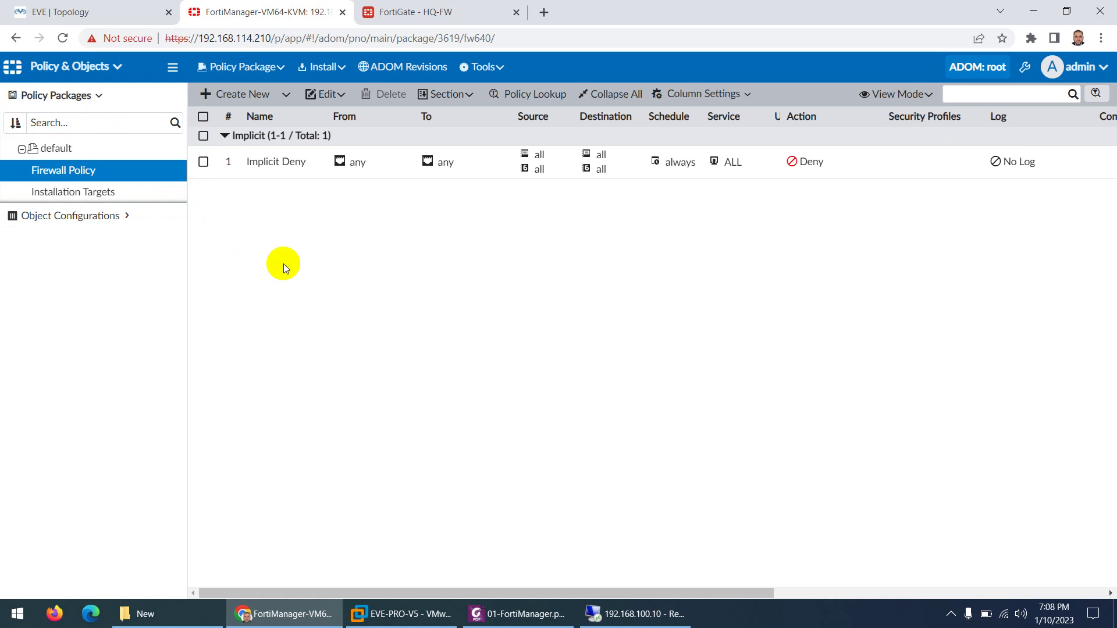
click(99, 67)
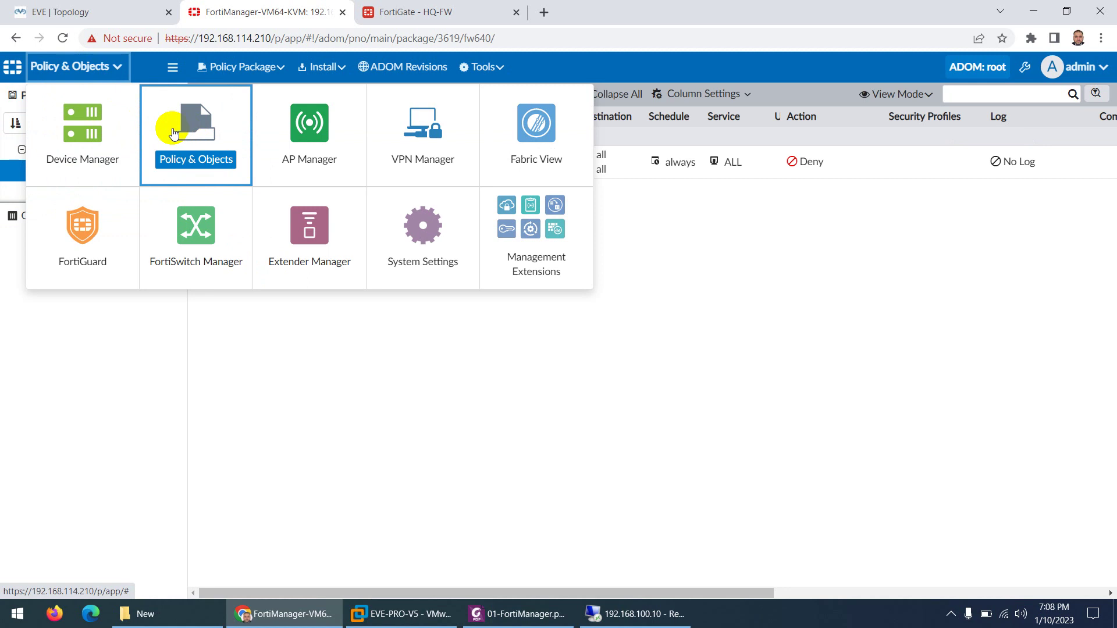
click(504, 618)
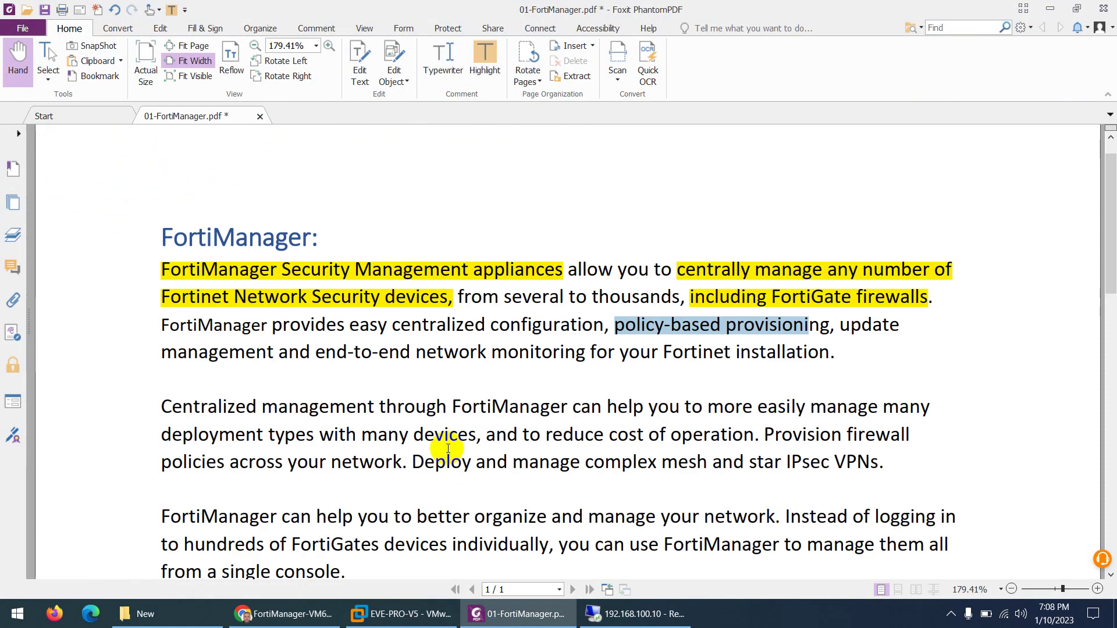
Step: Scroll the notes, then show the EVE topology with HQ, DC and branch firewalls plus FMG
scroll(401, 445, down, 3)
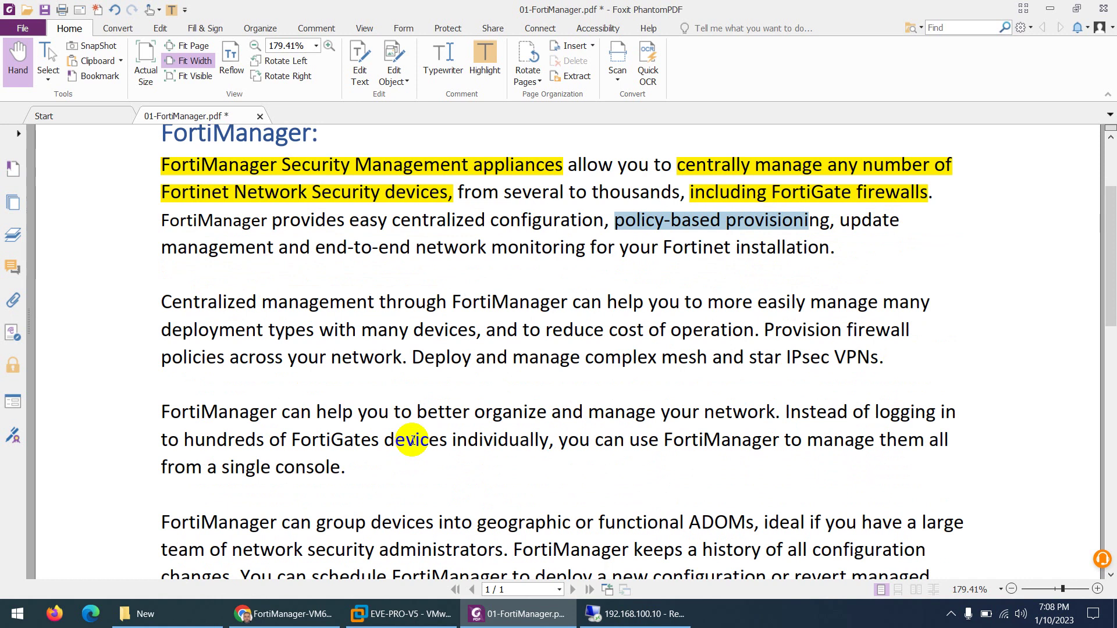
click(284, 613)
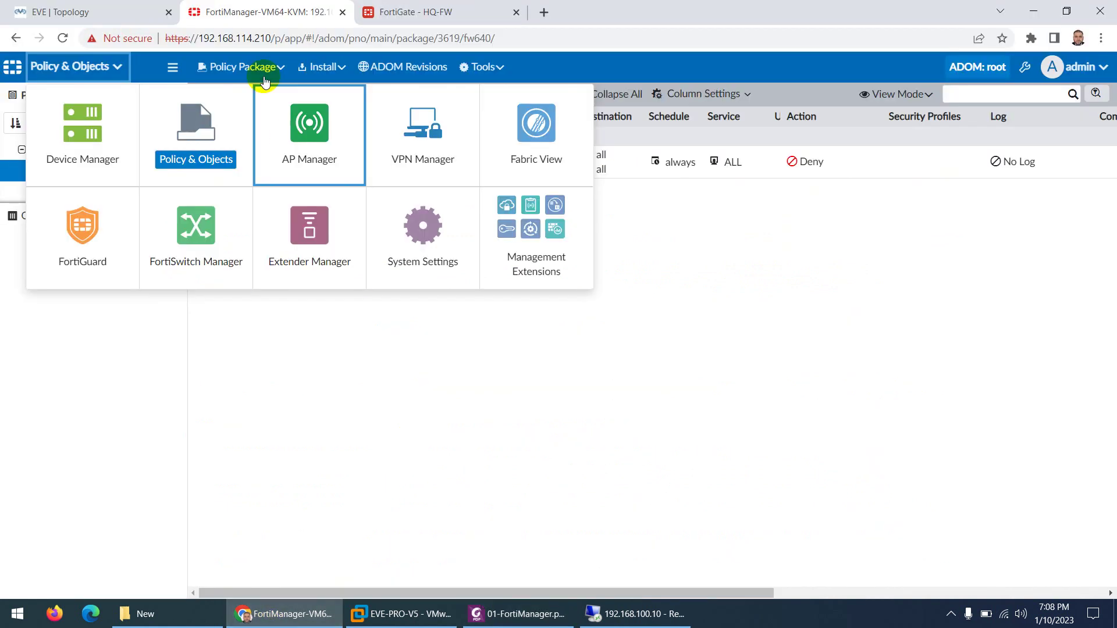
click(116, 7)
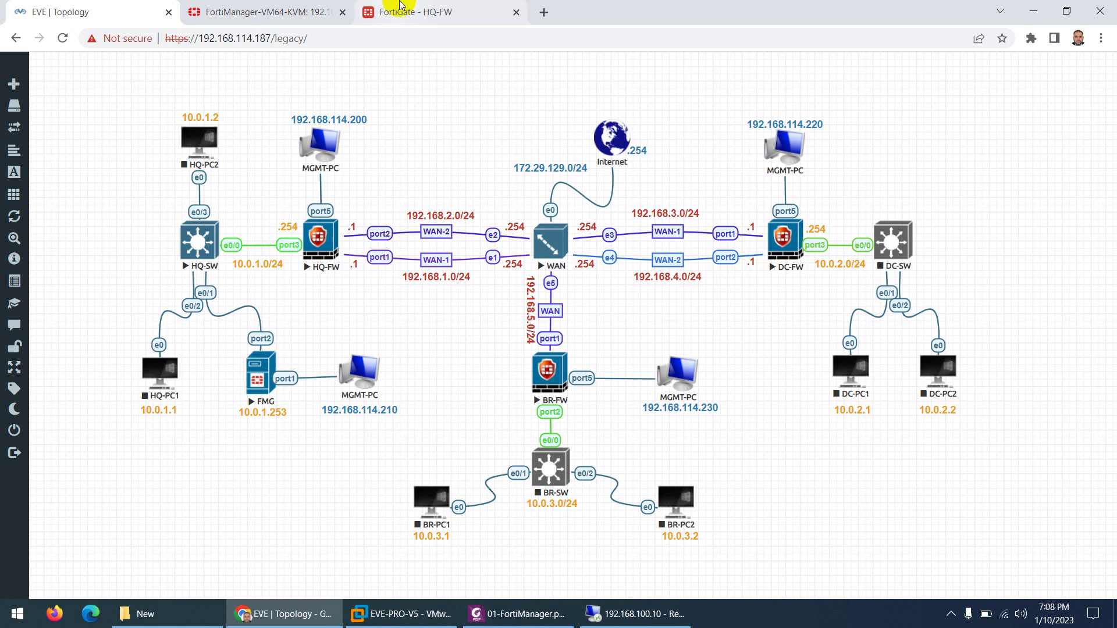
Step: Check the HQ-FW FortiGate status dashboard, then return to the notes on mesh and star IPsec VPNs
click(402, 12)
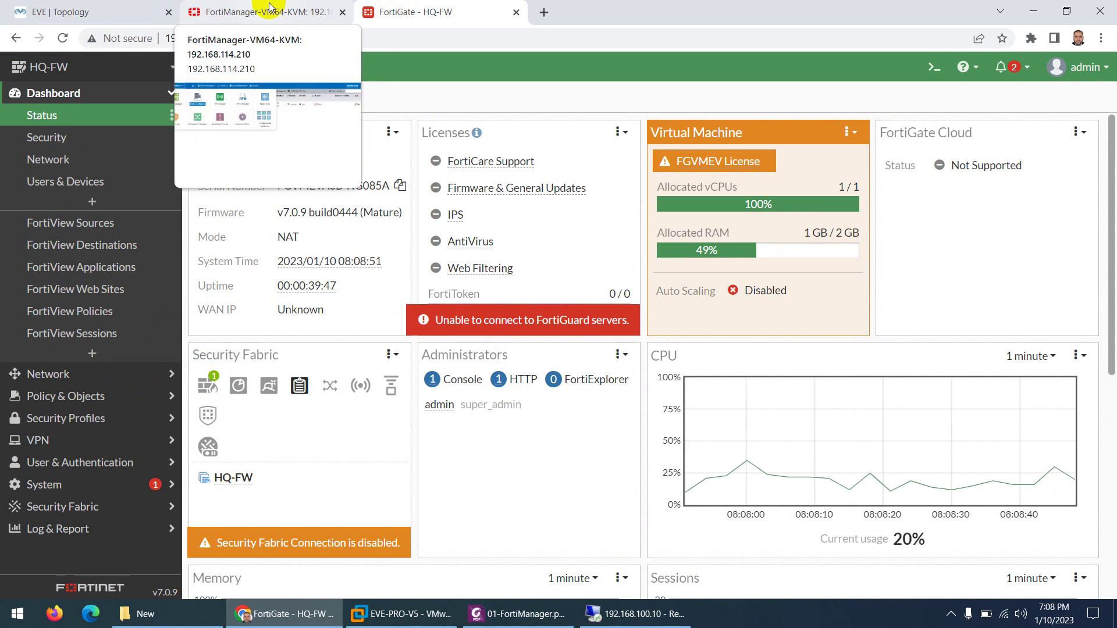
mouse_move(420, 214)
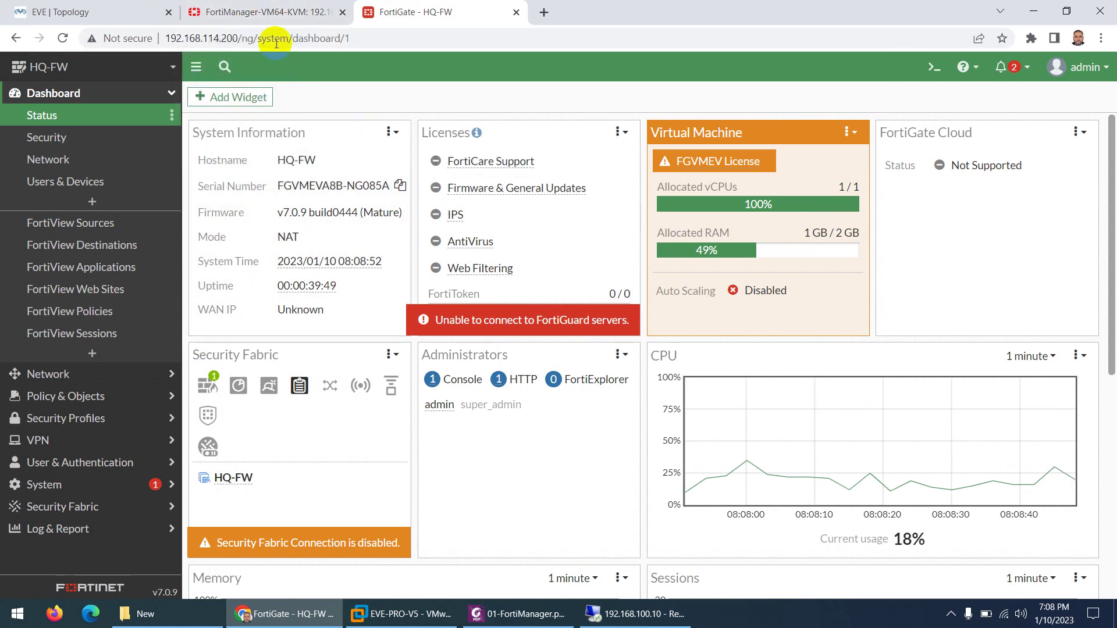
click(274, 12)
click(53, 12)
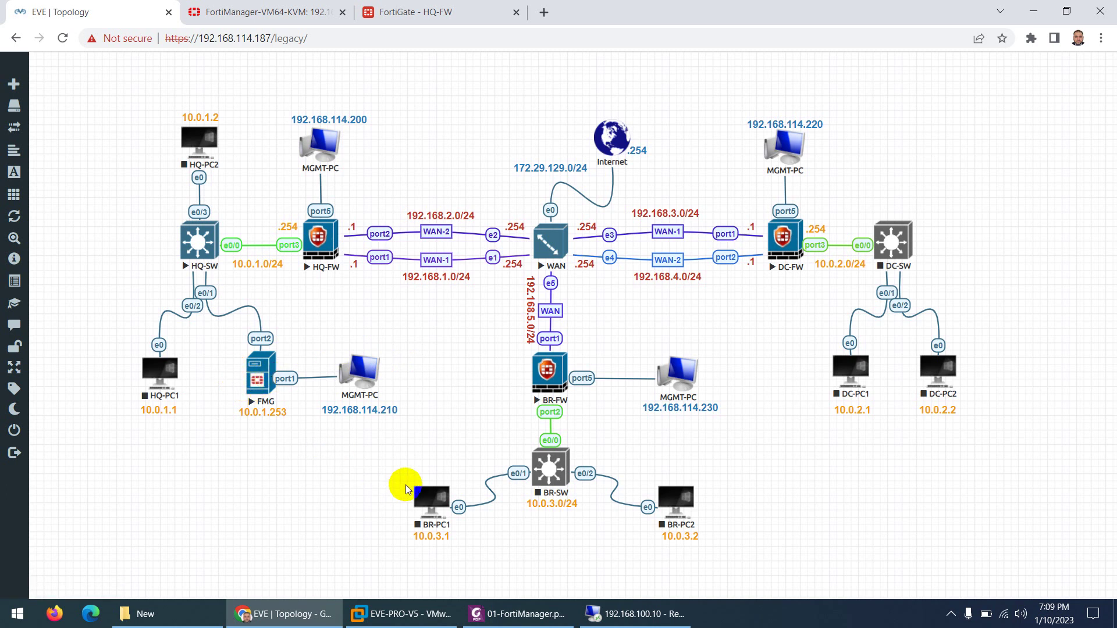
click(511, 613)
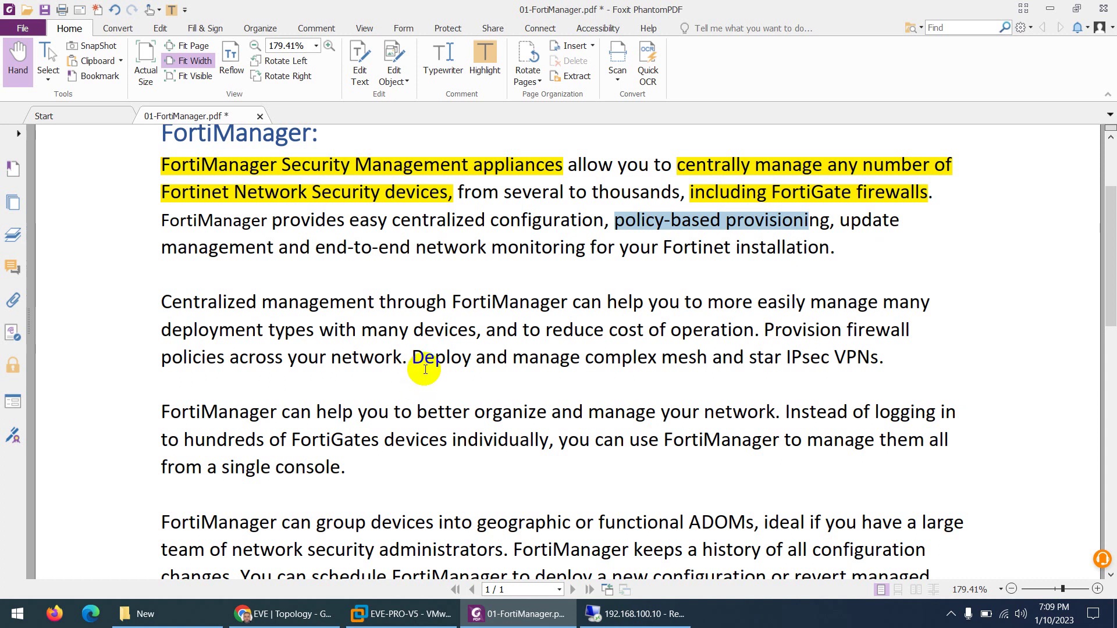
Step: Highlight the 'Deploy and manage… VPNs' sentence, then bring up the EVE lab topology
drag(412, 358, 867, 360)
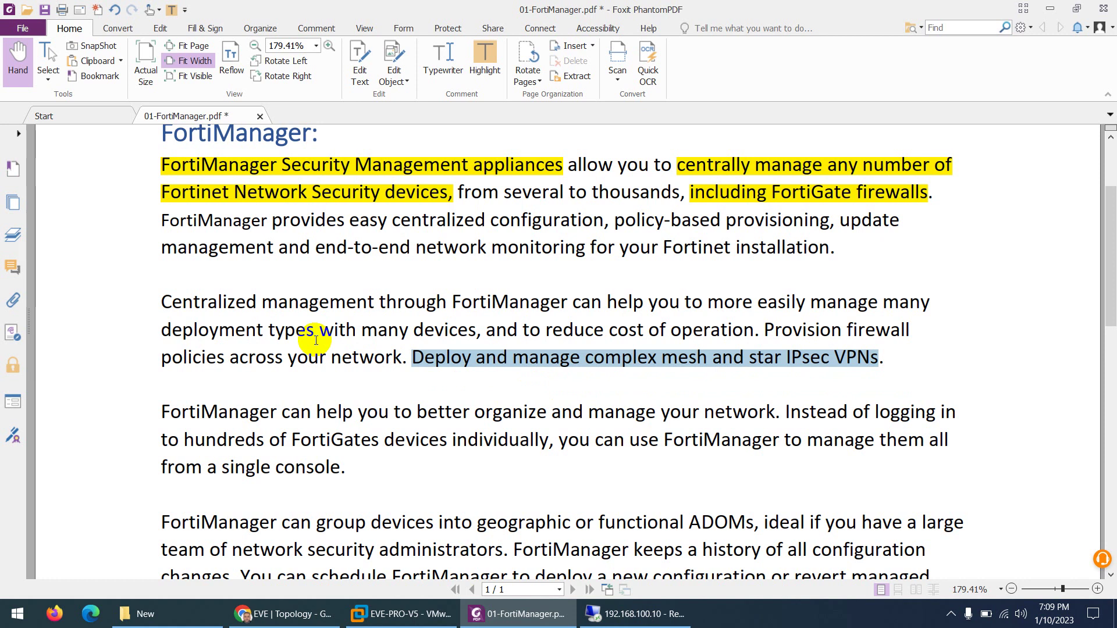
click(288, 612)
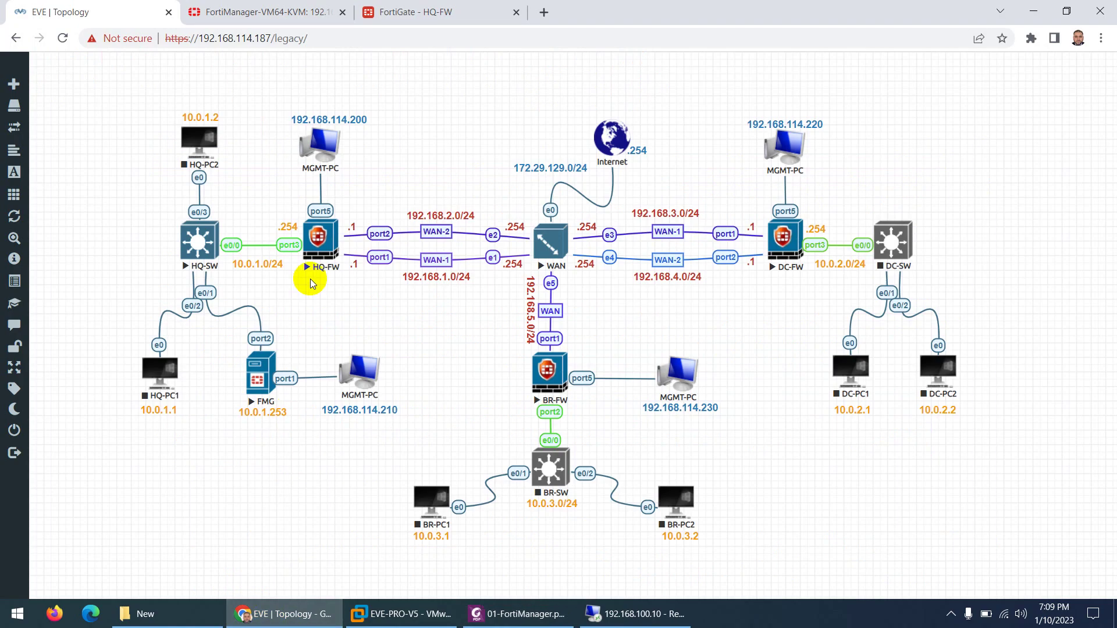
Step: Go to VPN Manager's VPN Communities list and start a new community in the topology wizard
click(407, 12)
click(274, 11)
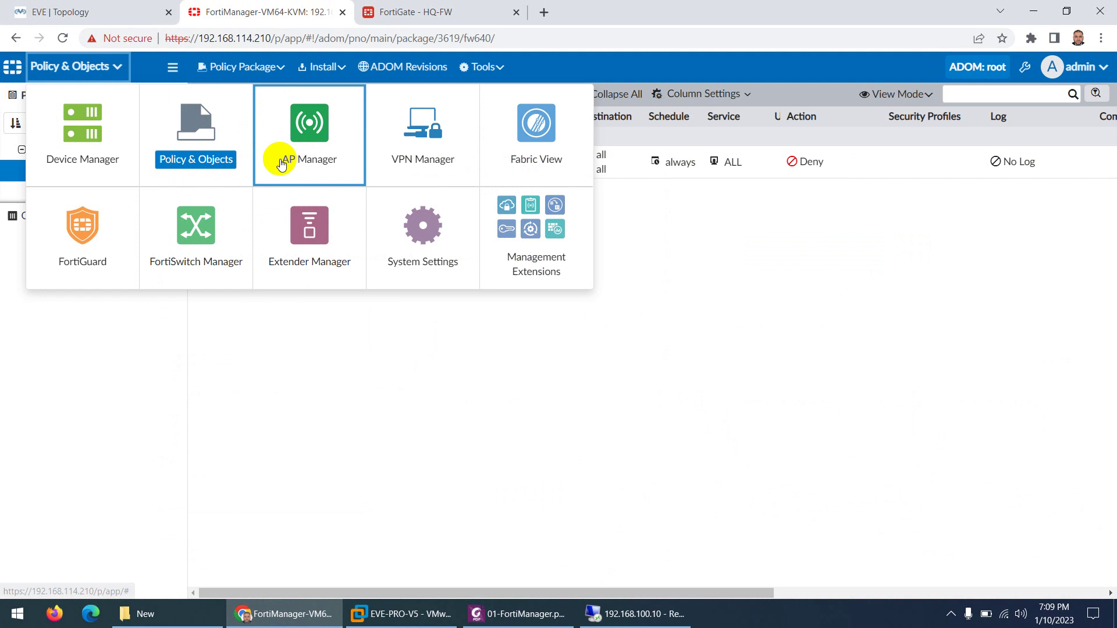
click(423, 135)
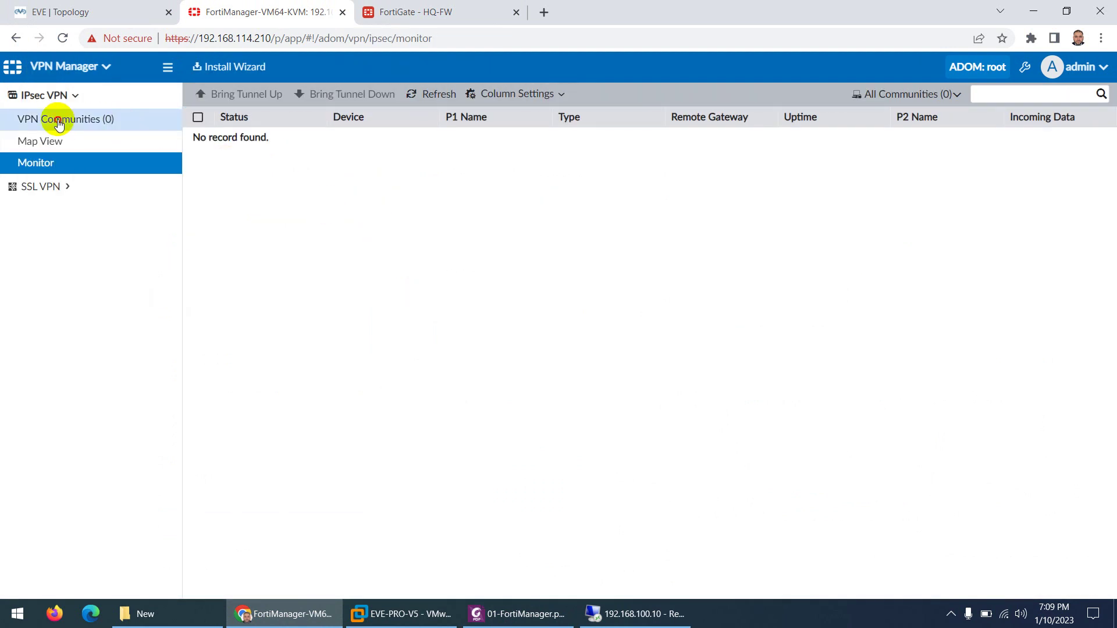
click(58, 120)
click(237, 95)
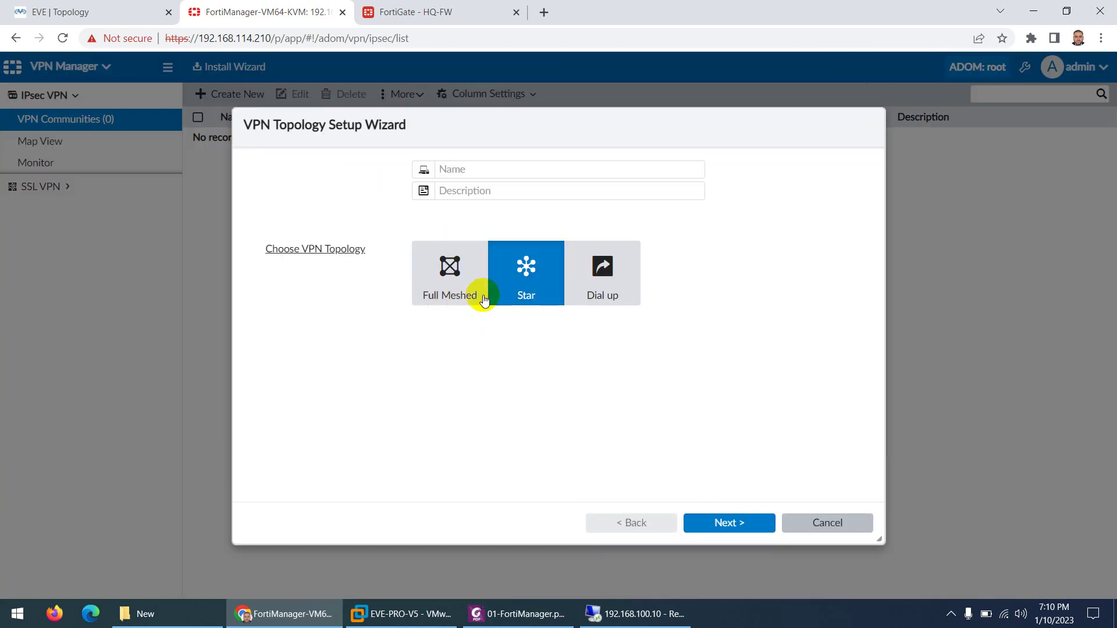
Step: Name the community IPSec with Star topology and review its Phase 1/Phase 2 encryption tables
click(474, 169)
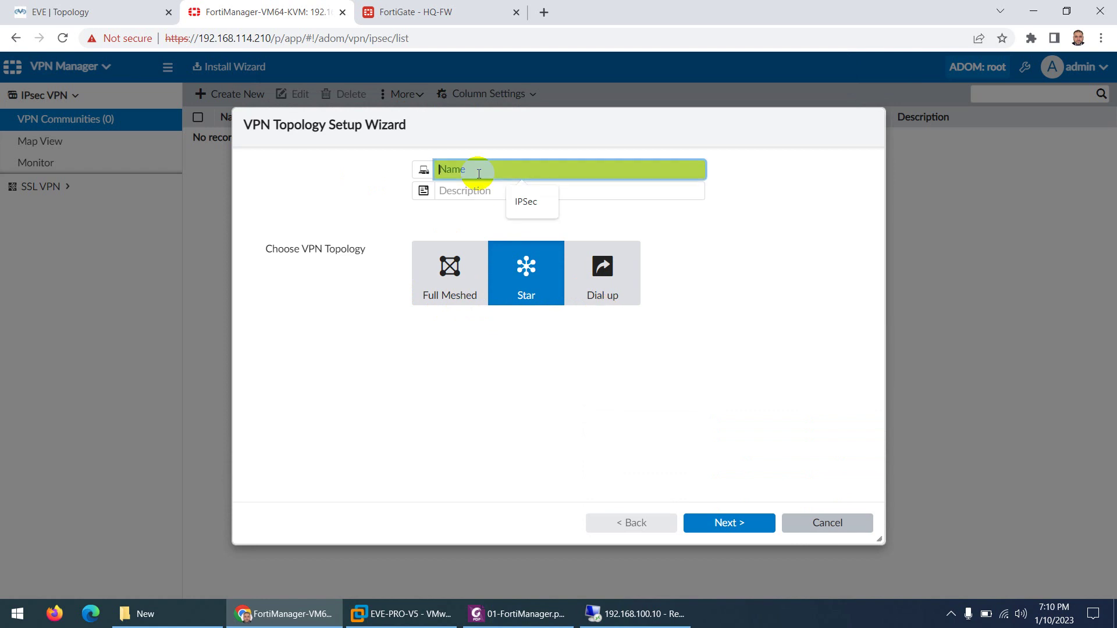
click(524, 204)
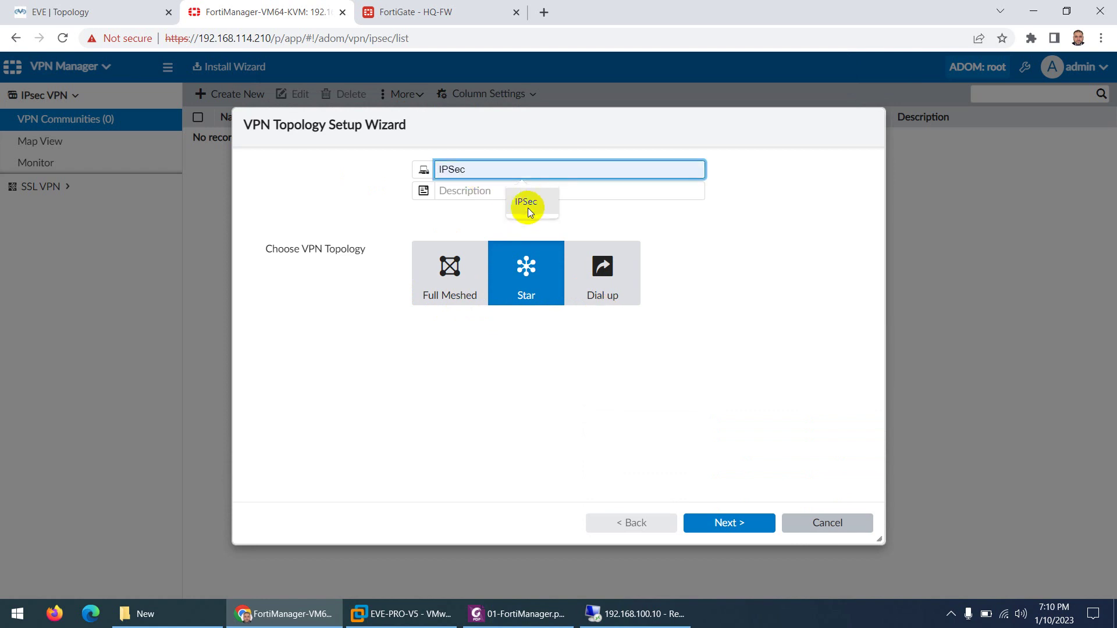
click(729, 523)
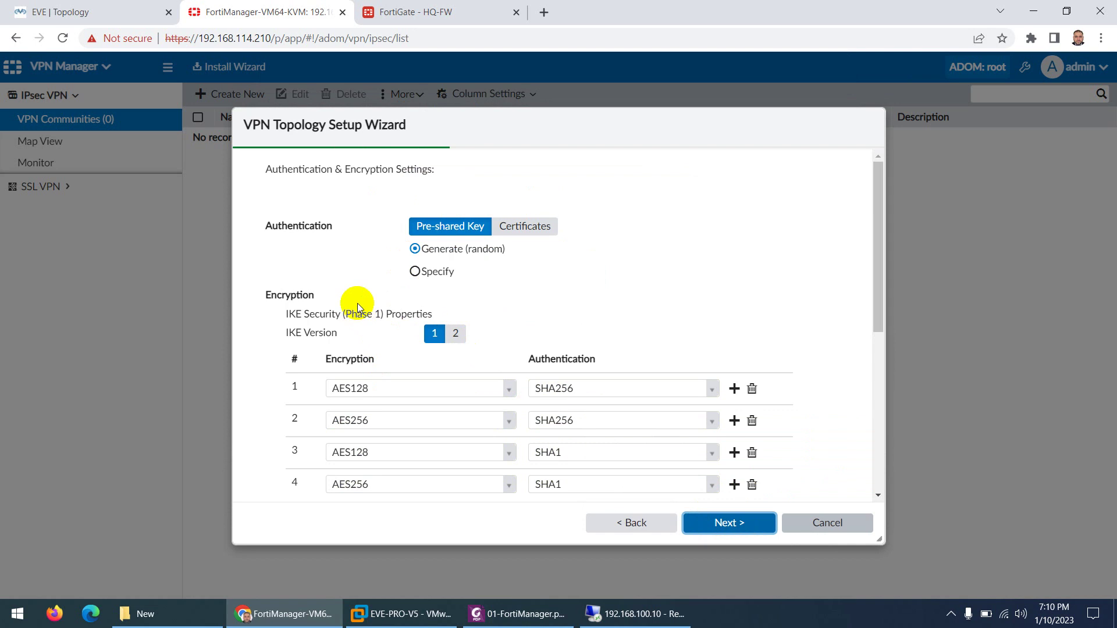
scroll(357, 303, down, 4)
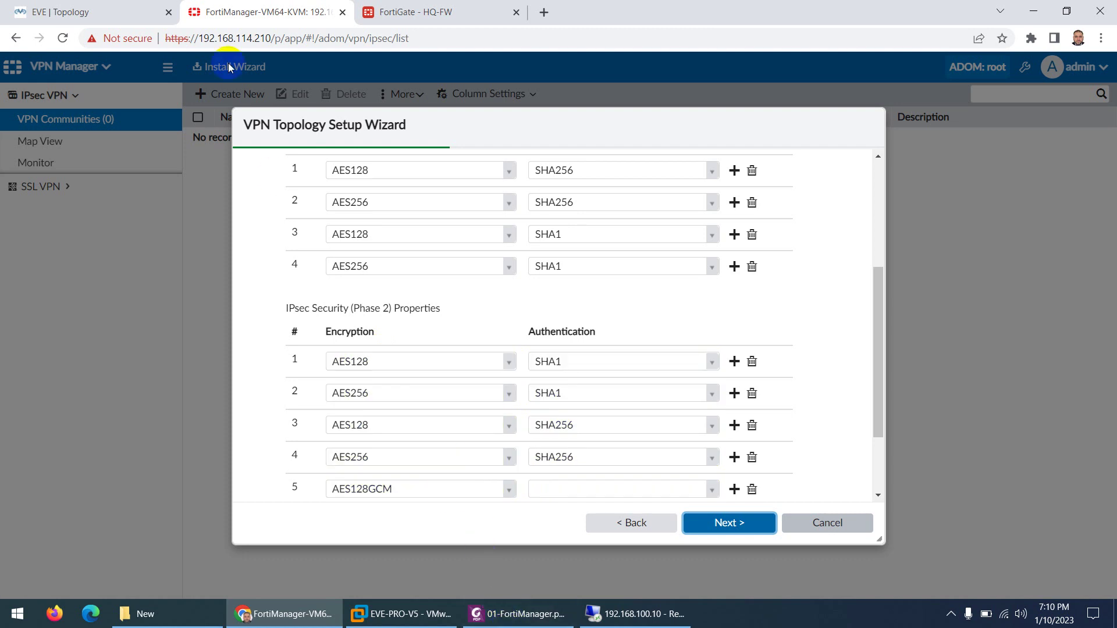
click(93, 11)
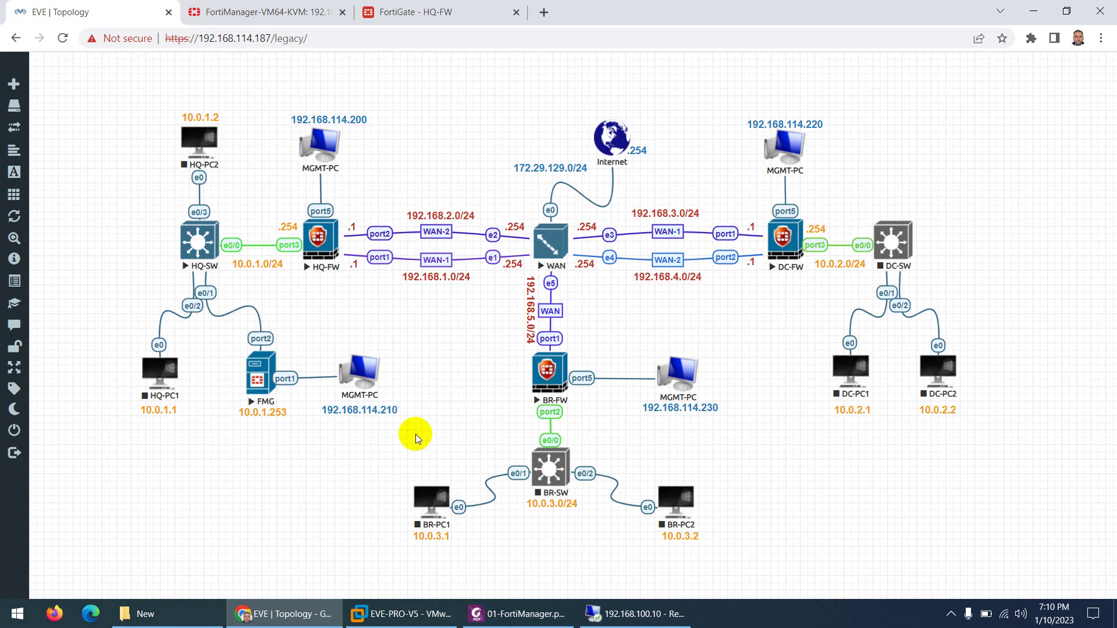
Step: In the PDF notes, select the sentences about organizing the network and managing hundreds of FortiGates individually
click(491, 620)
scroll(356, 359, down, 2)
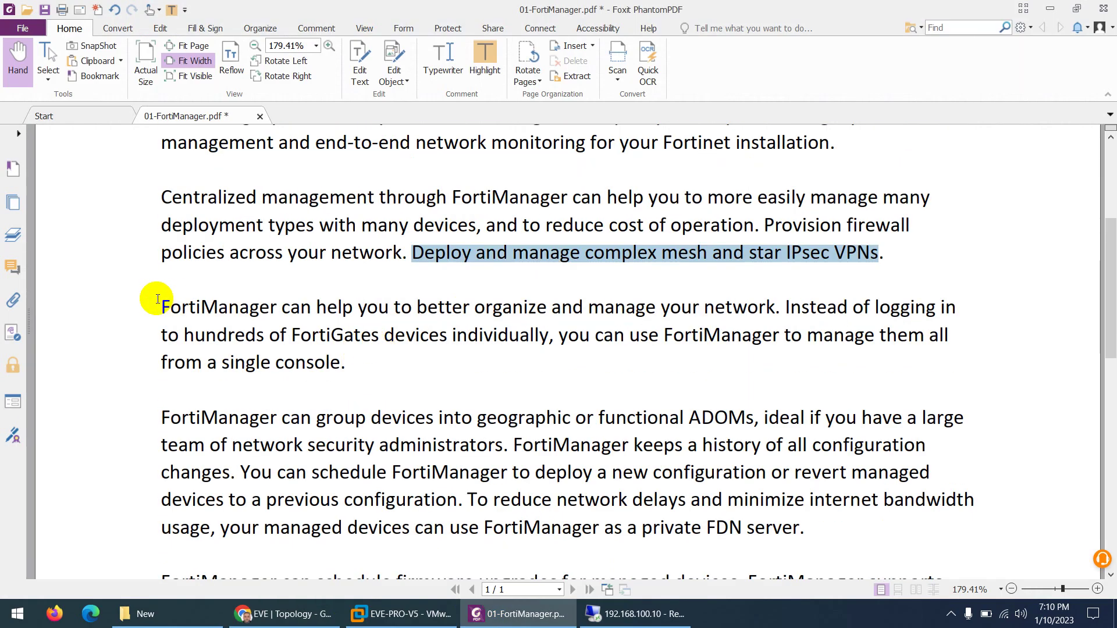
drag(162, 308, 780, 306)
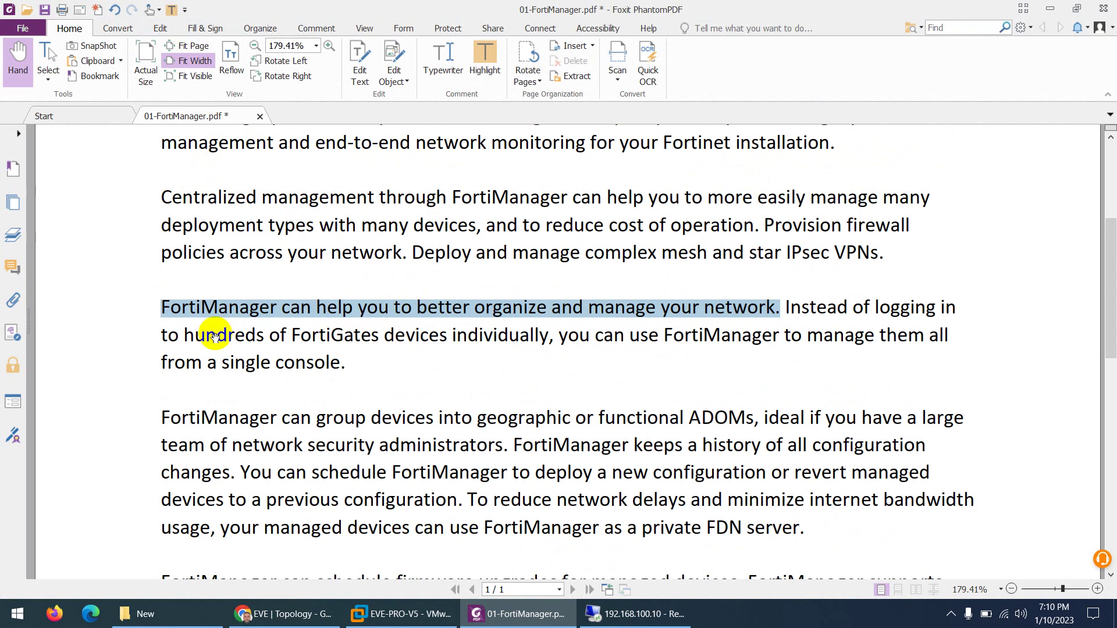
drag(185, 336, 547, 344)
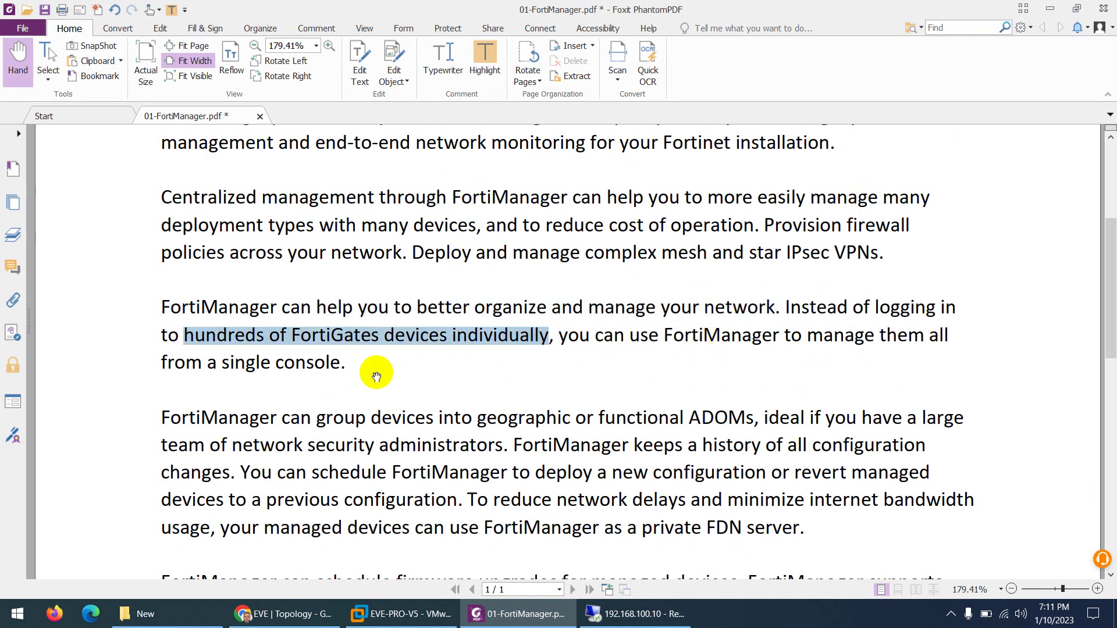
Step: Highlight 'single console.' in yellow and begin selecting the opening of the ADOMs paragraph
scroll(320, 367, down, 1)
drag(222, 293, 346, 293)
click(483, 55)
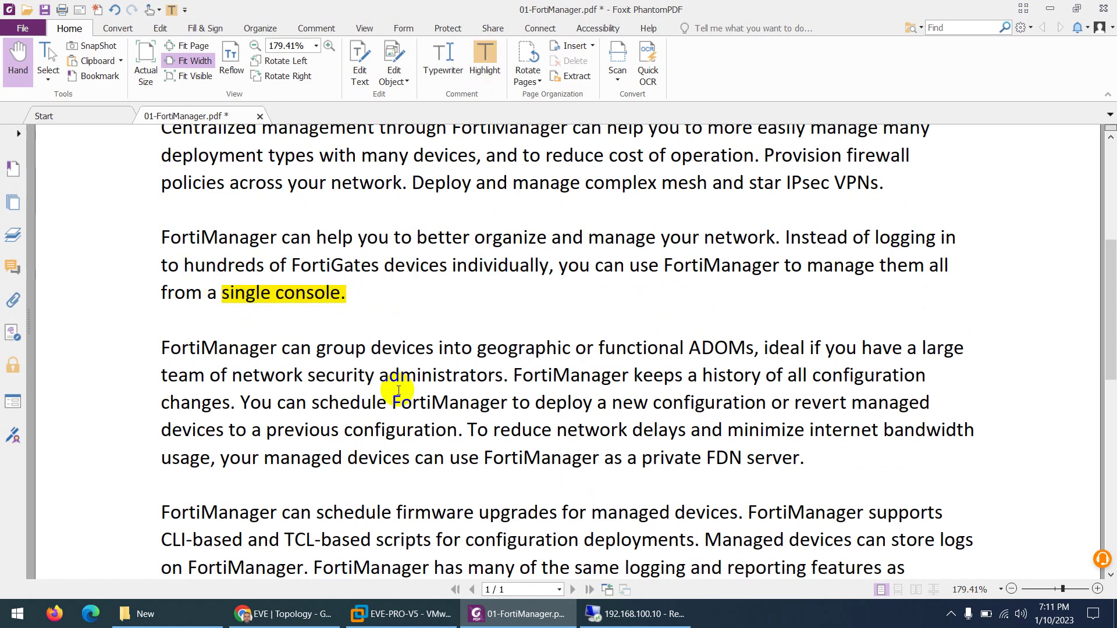
scroll(395, 406, down, 1)
scroll(395, 406, down, 1)
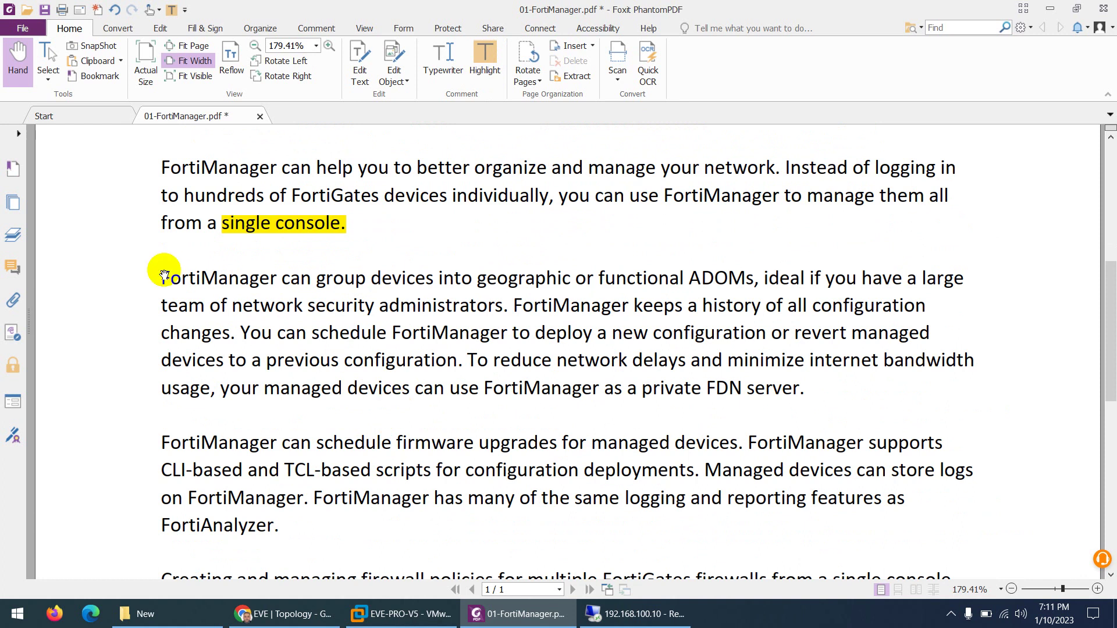
drag(158, 278, 472, 277)
Step: Back in FortiManager, cancel the VPN Topology Setup Wizard and bring up the module list
click(283, 614)
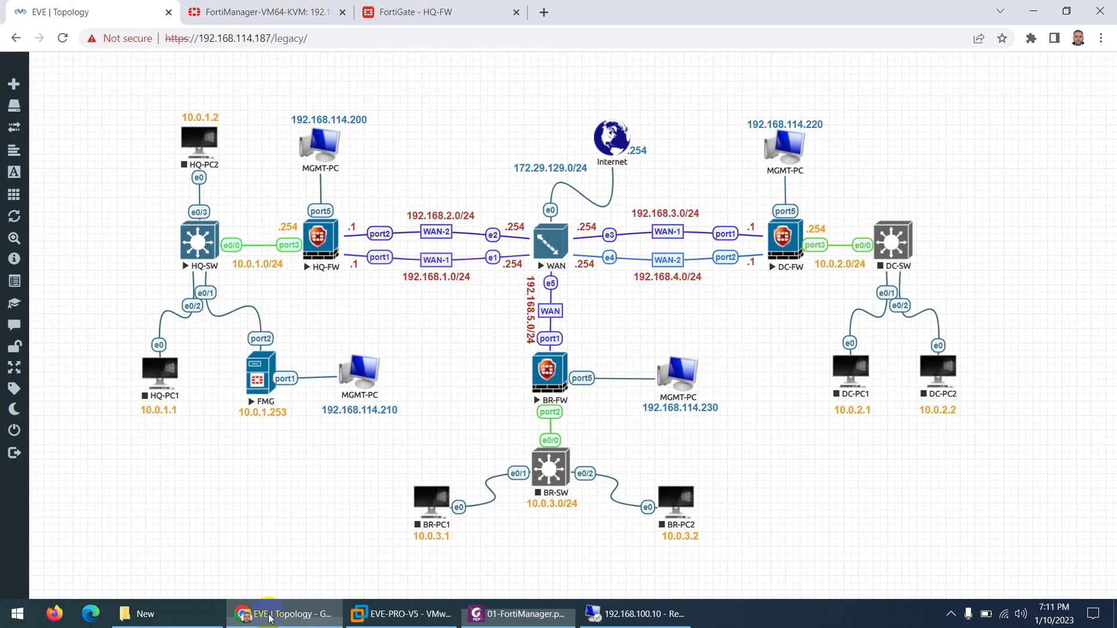
click(314, 12)
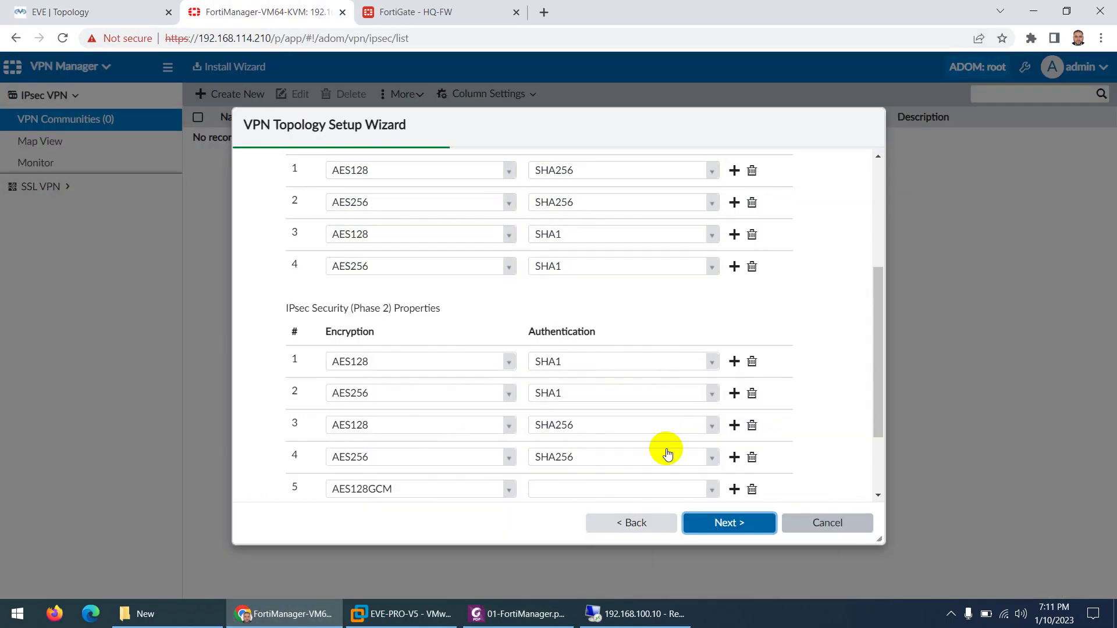
click(826, 522)
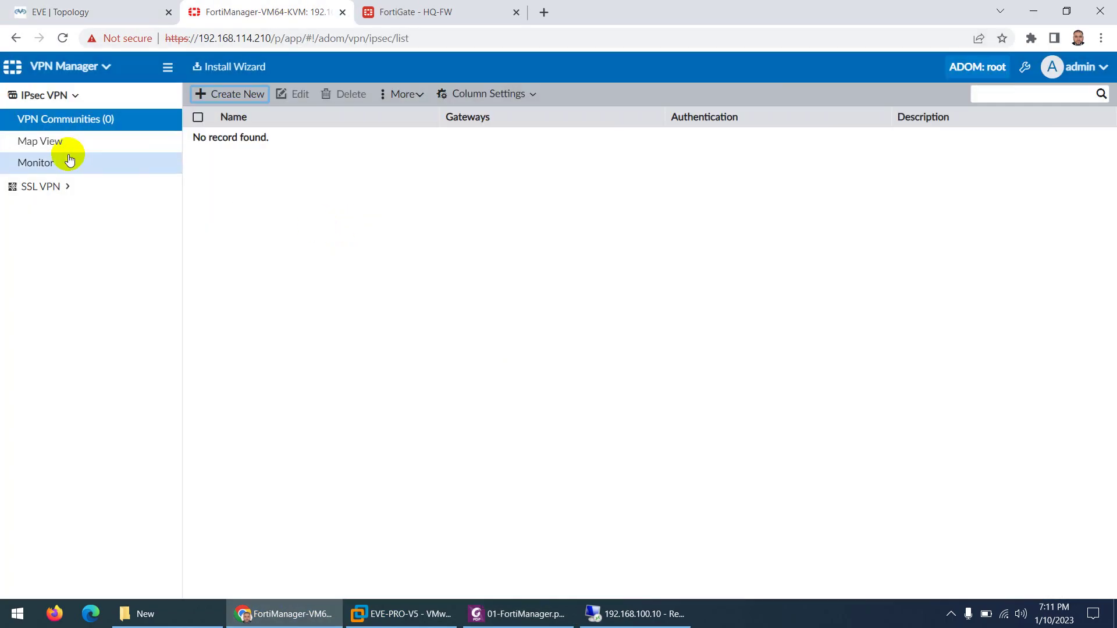
click(95, 72)
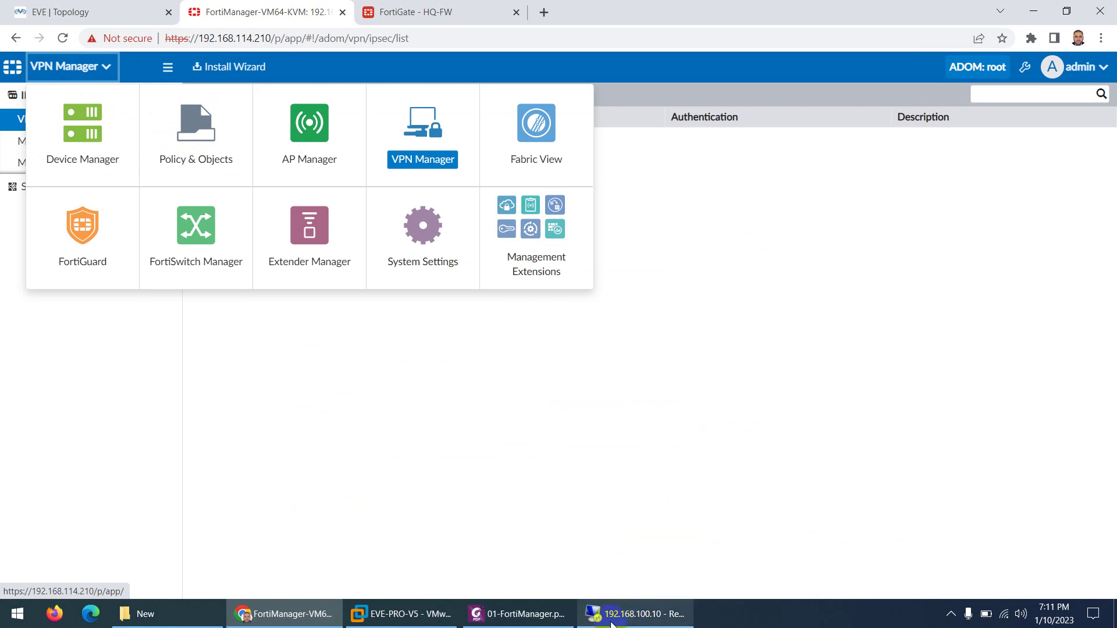
Step: After glancing at the PDF notes, show Device Manager's managed FortiGate list and its Device Group options
click(520, 615)
click(522, 615)
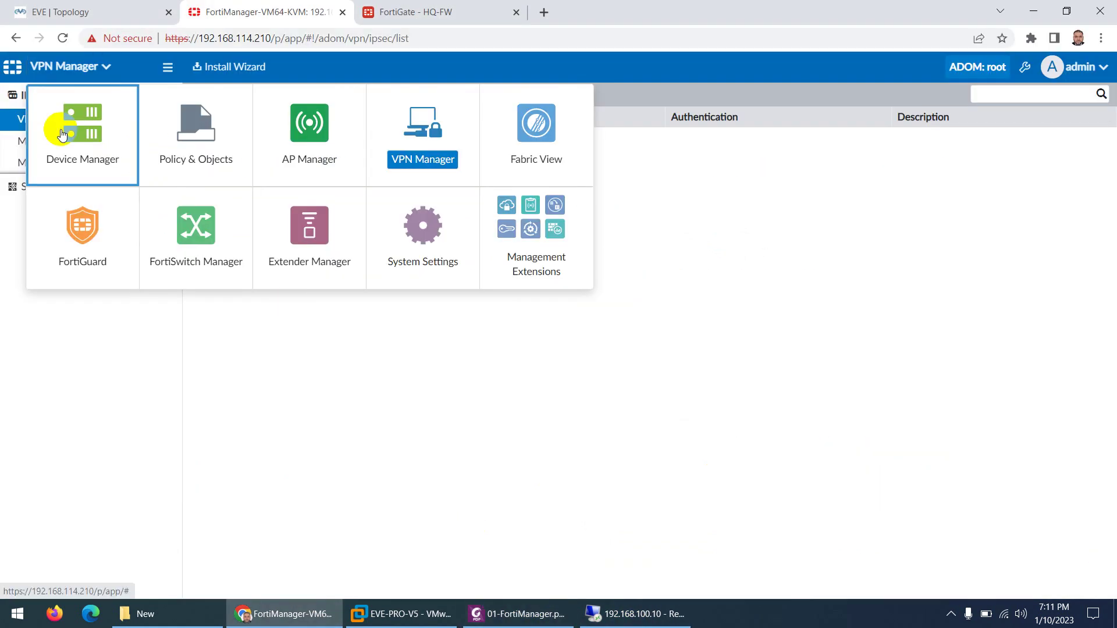
click(507, 620)
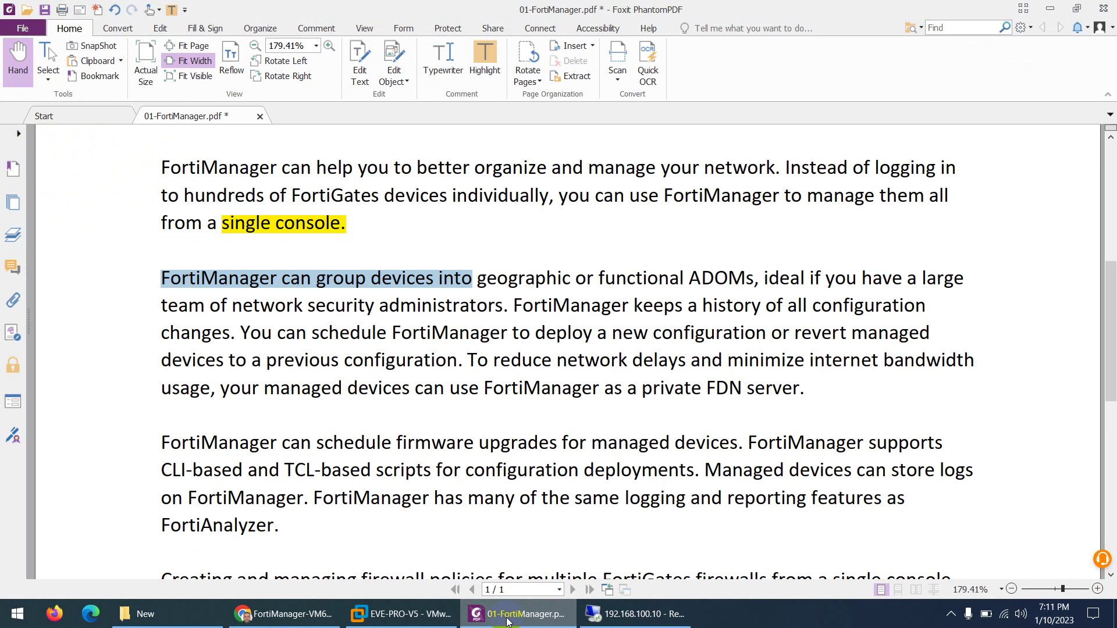
click(508, 620)
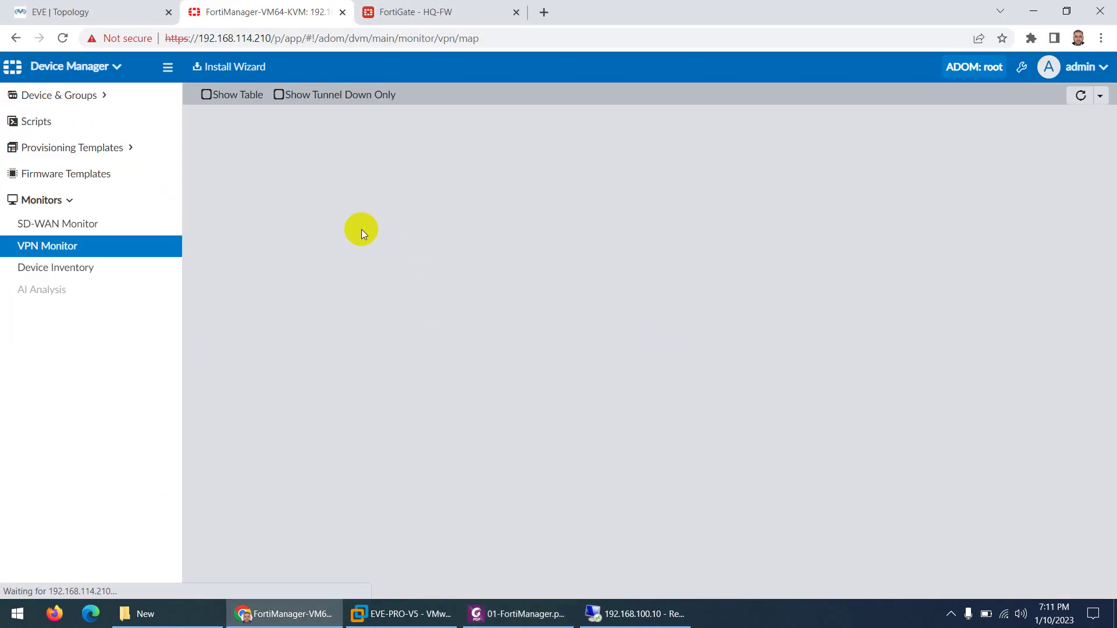
click(76, 104)
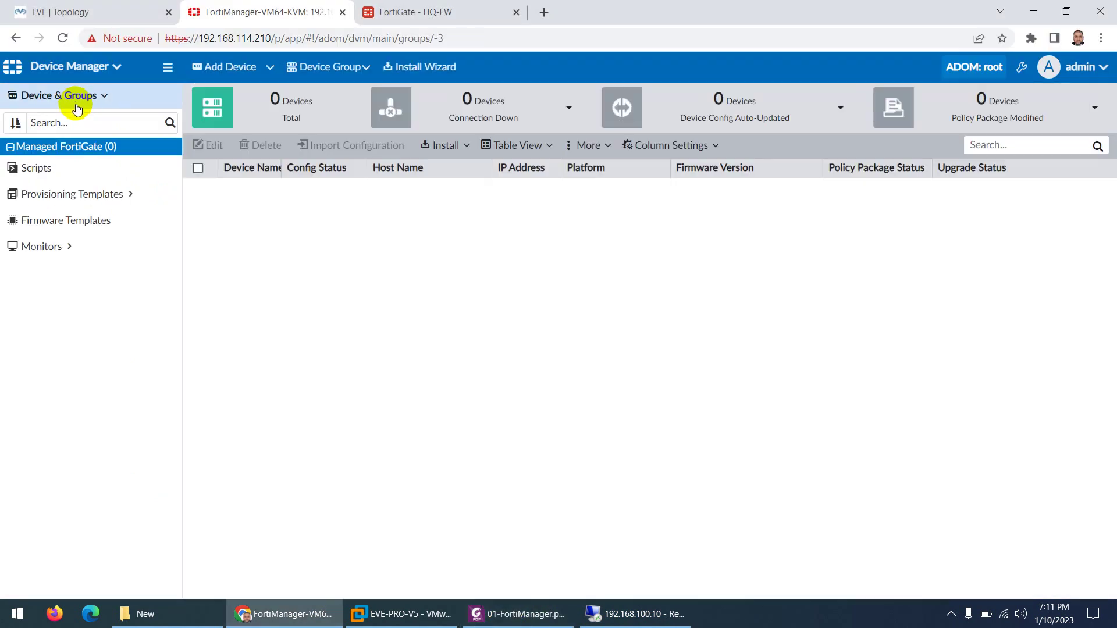
click(343, 67)
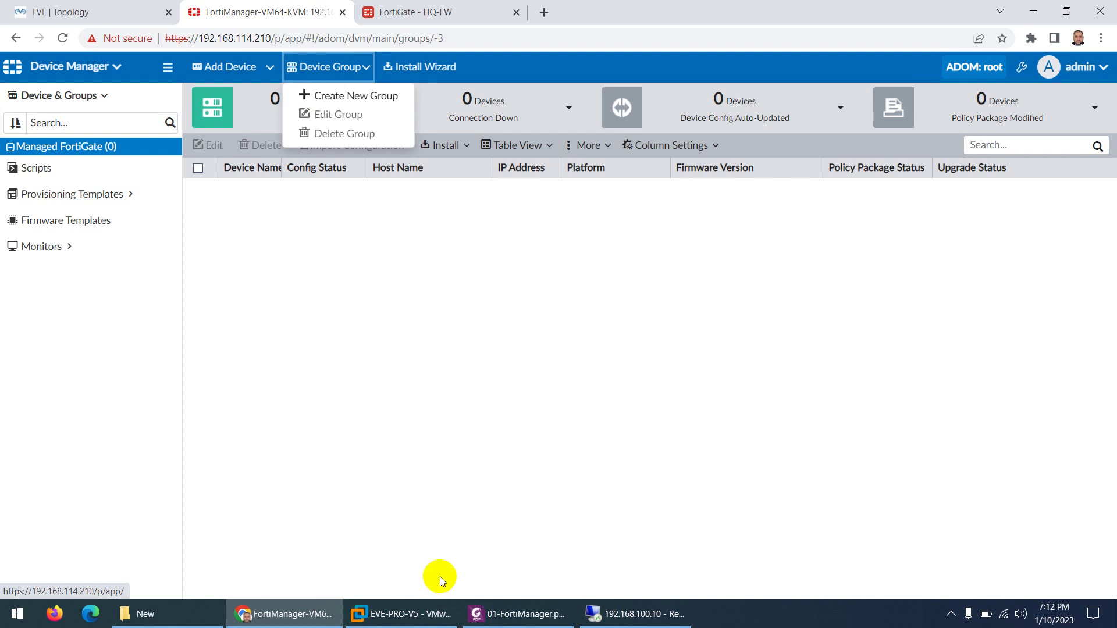
Step: Select 'ADOMs' in the notes, then switch FortiManager to the FG ADOM with three FortiGates
click(518, 614)
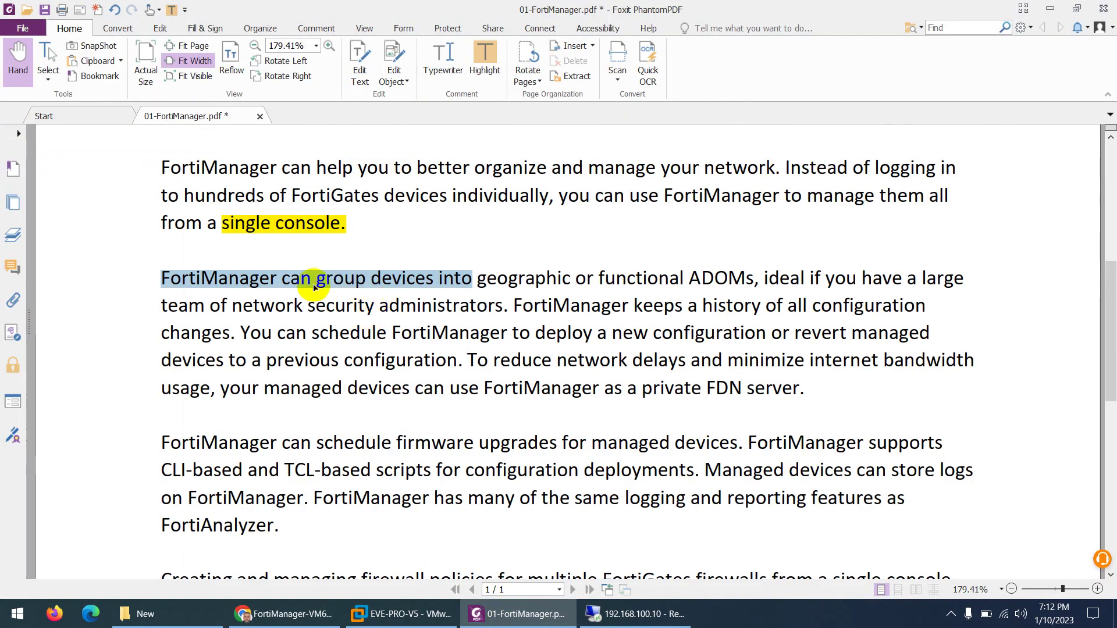
drag(666, 273, 749, 280)
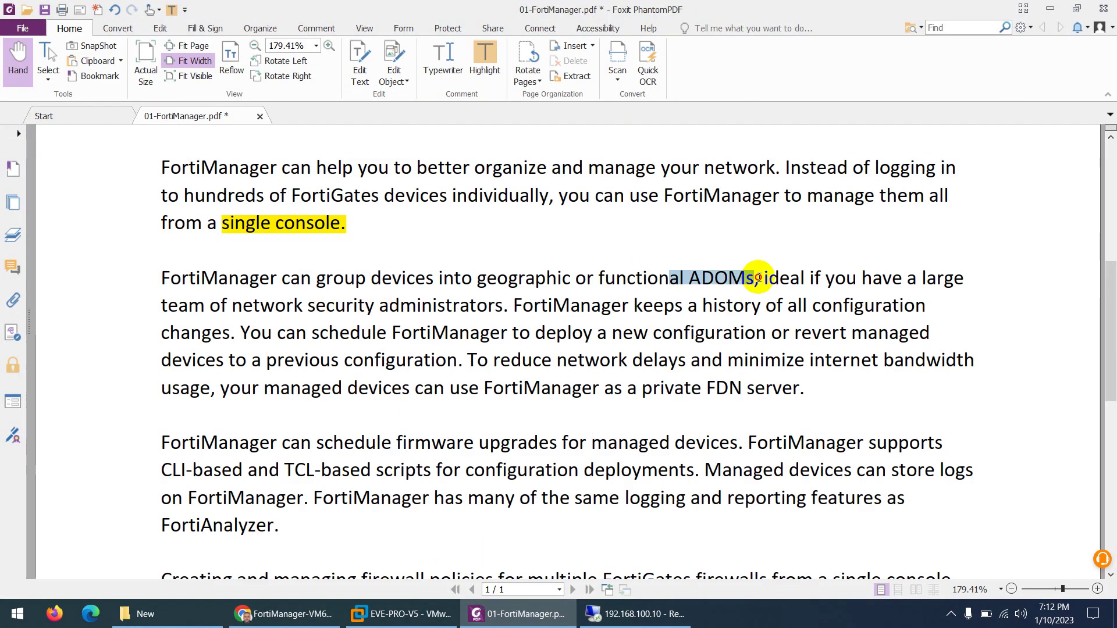
click(515, 614)
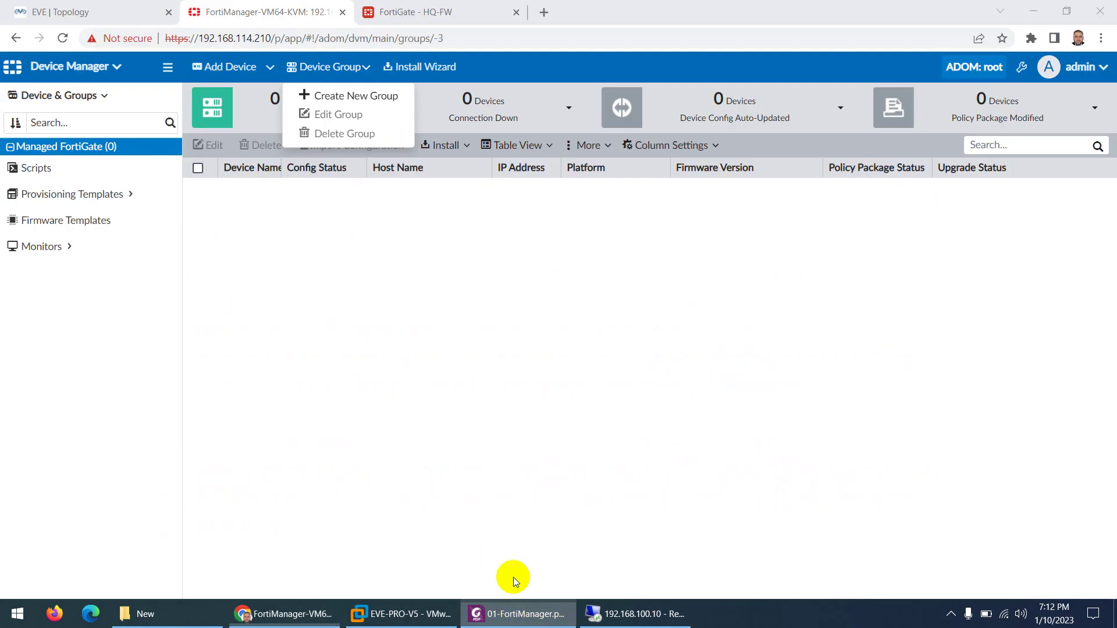
click(974, 66)
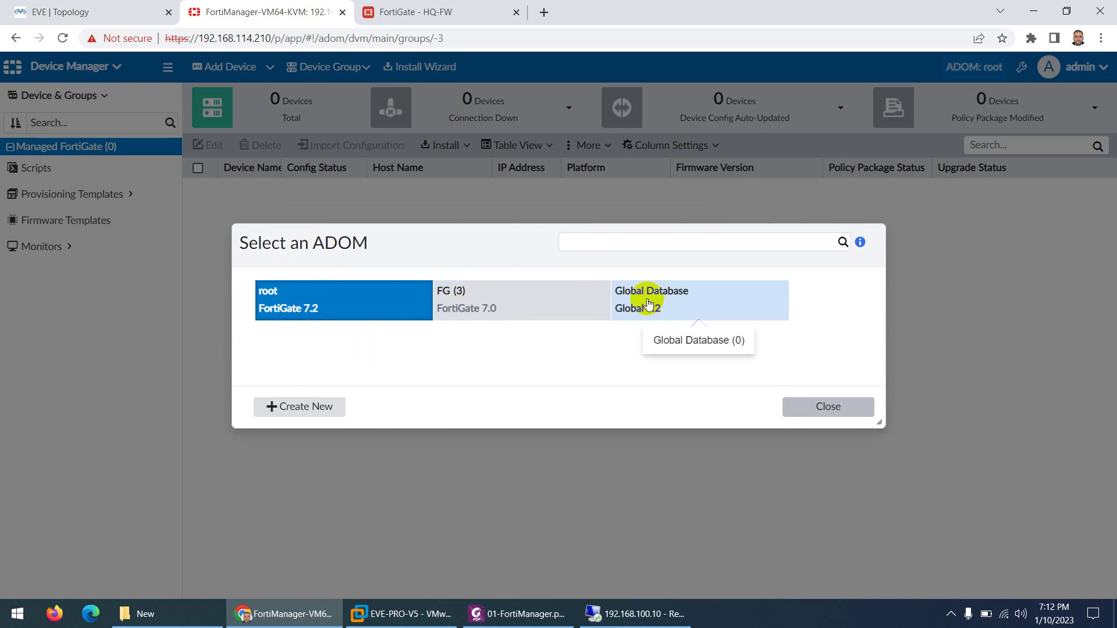
click(489, 307)
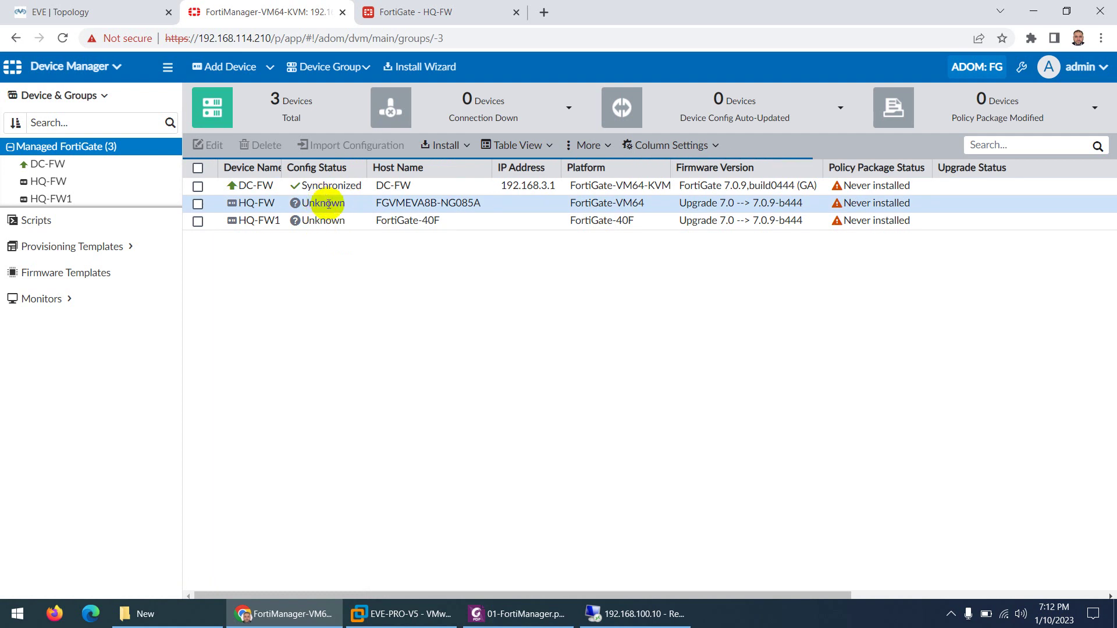
Step: Check the PDF notes again, then return to the FortiManager device list and its module menu
click(519, 620)
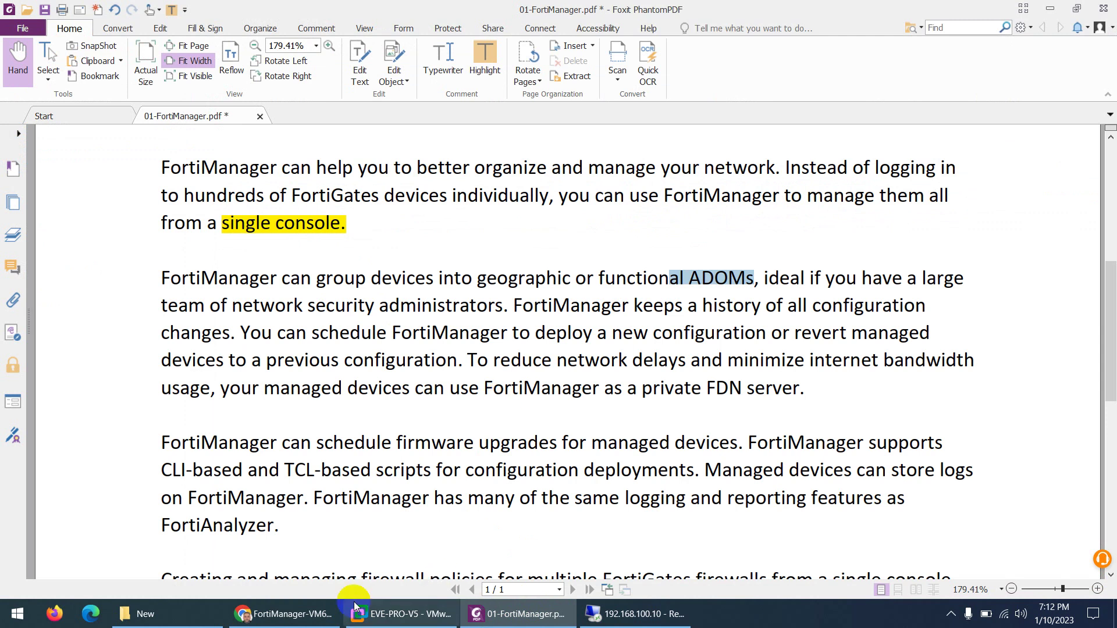
click(285, 614)
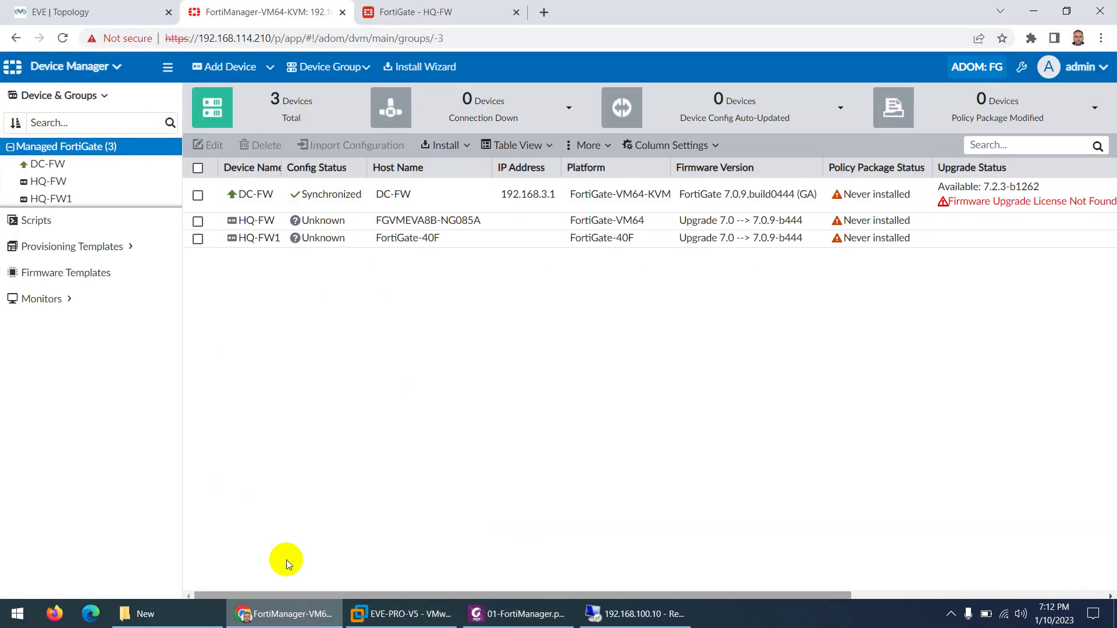
click(69, 66)
click(417, 235)
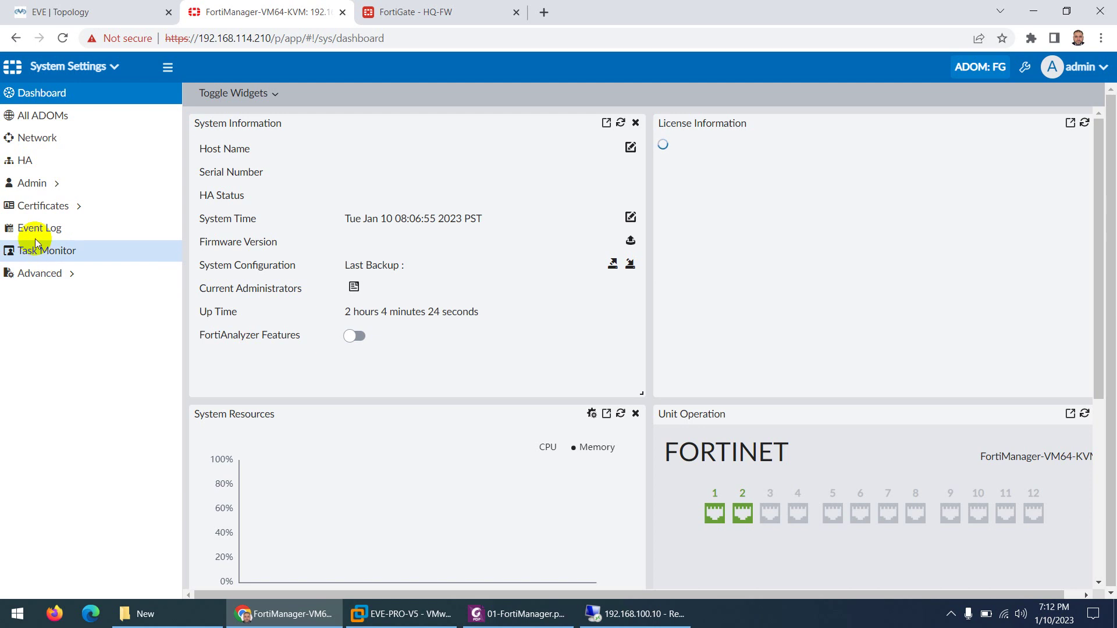
click(32, 183)
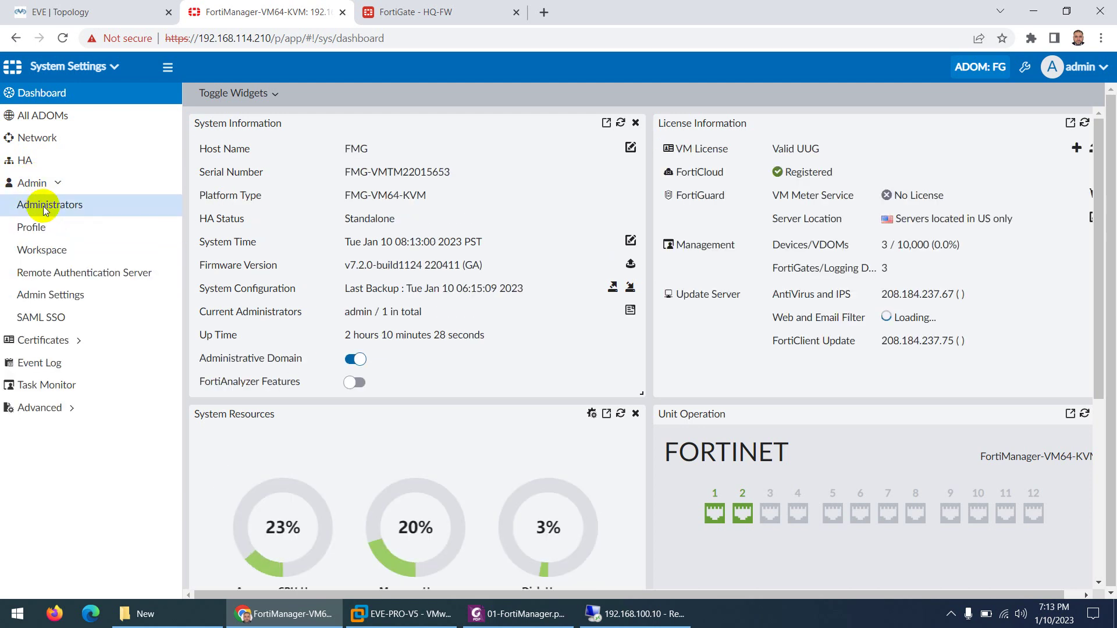
click(36, 205)
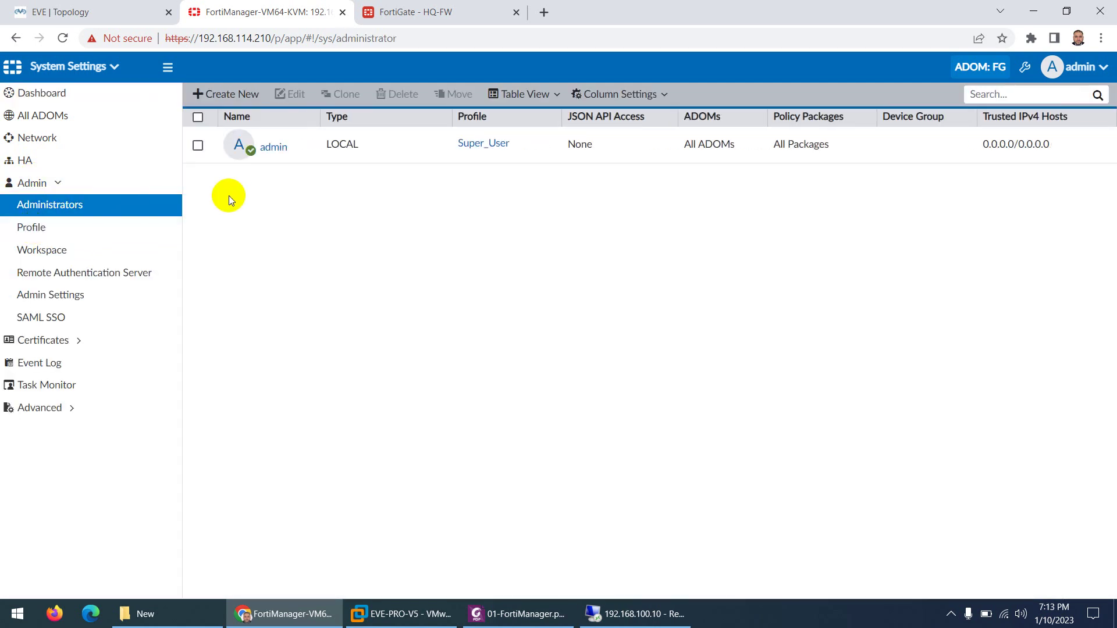
click(225, 94)
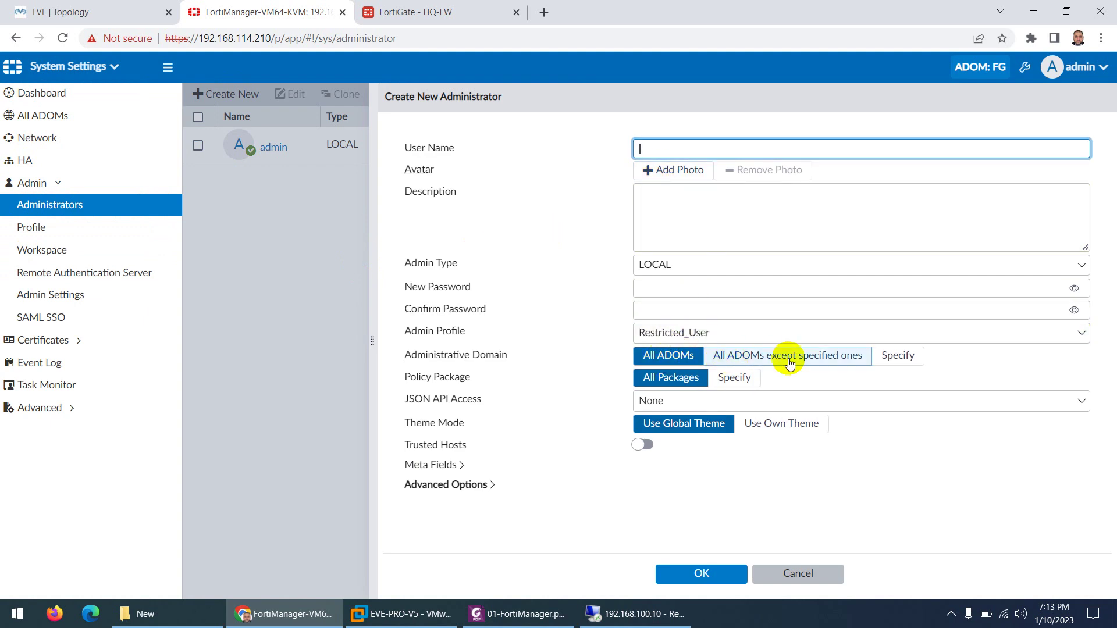
click(897, 355)
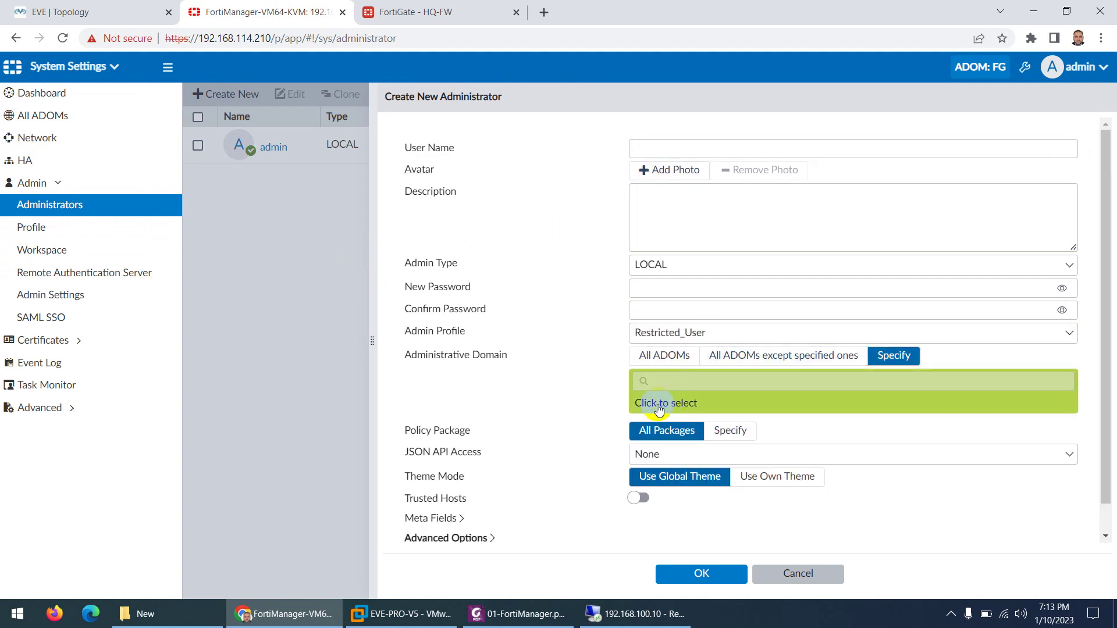
click(695, 410)
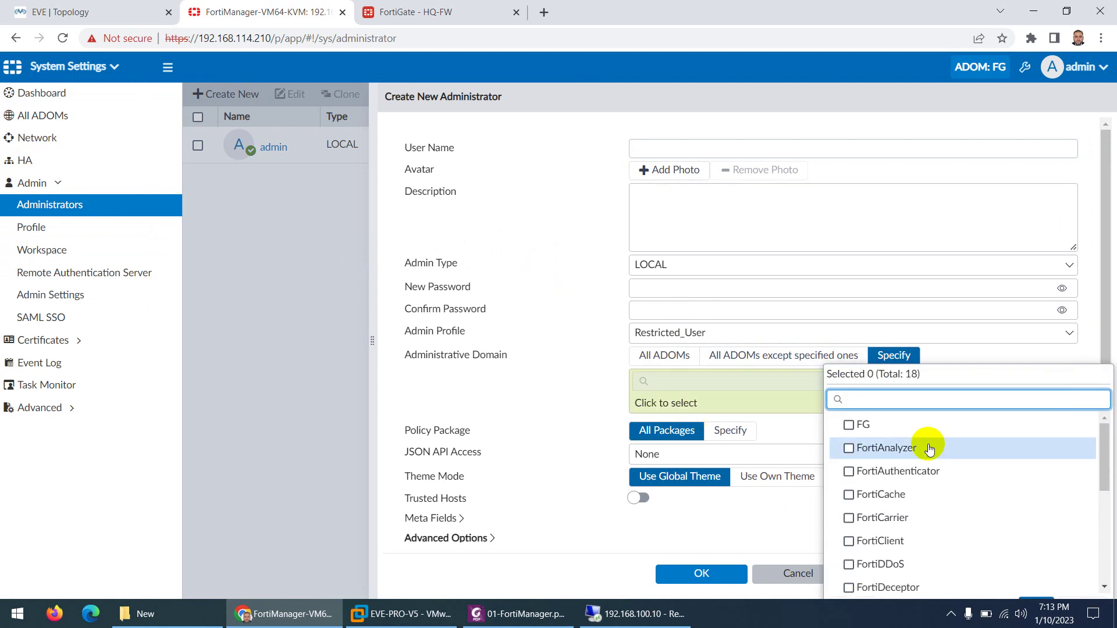
click(855, 425)
click(662, 227)
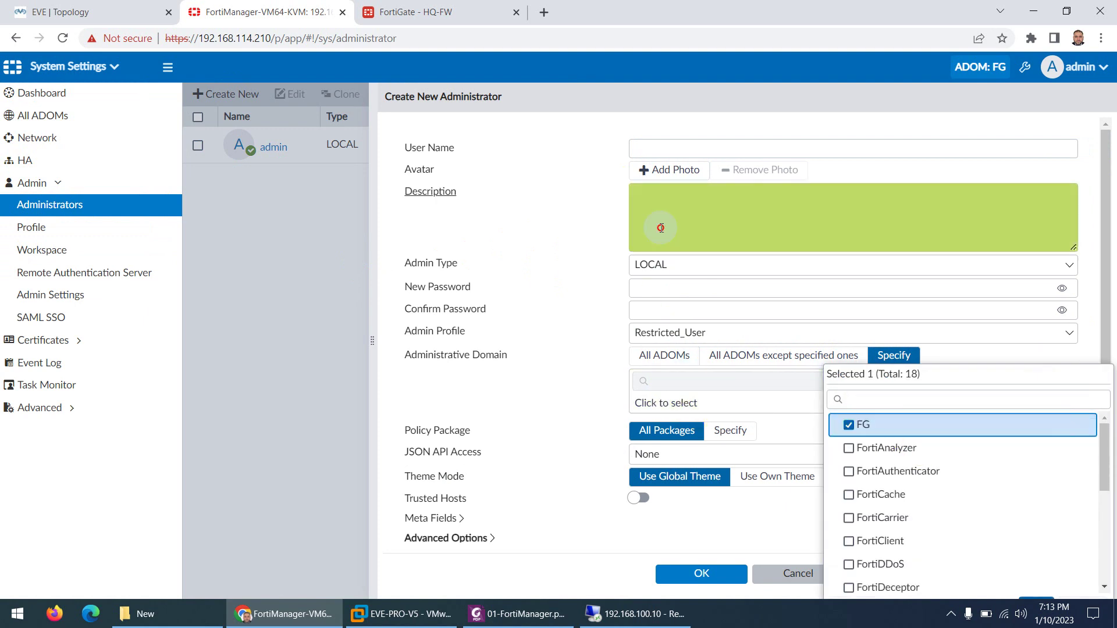
click(794, 574)
click(503, 614)
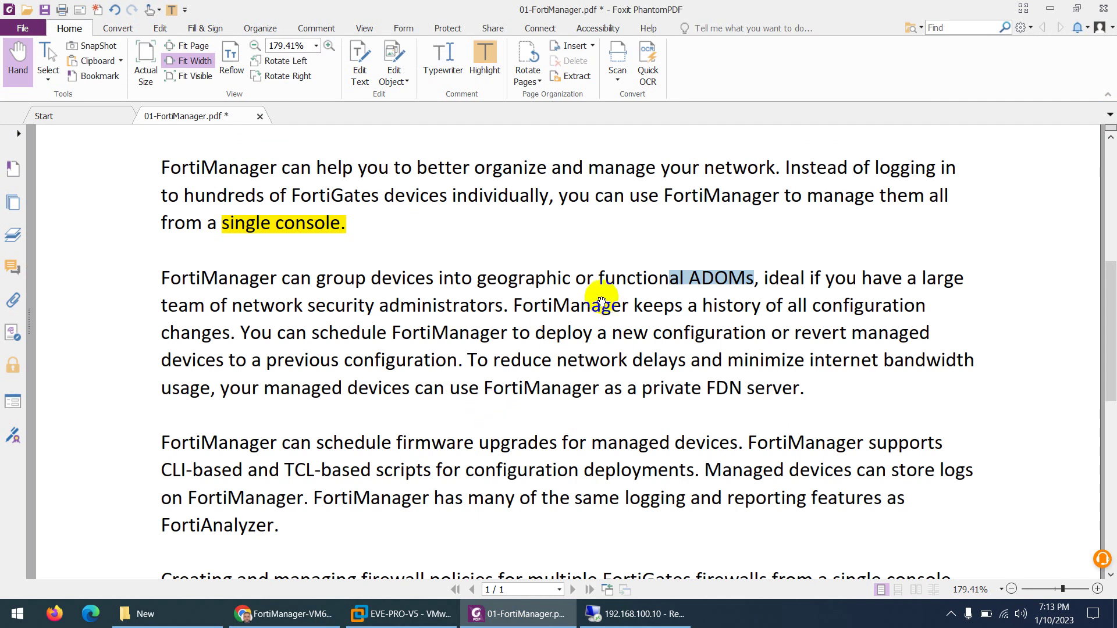
Step: Scroll through Event Log's Task Monitor history of device tasks, then bring the PDF notes forward
click(284, 613)
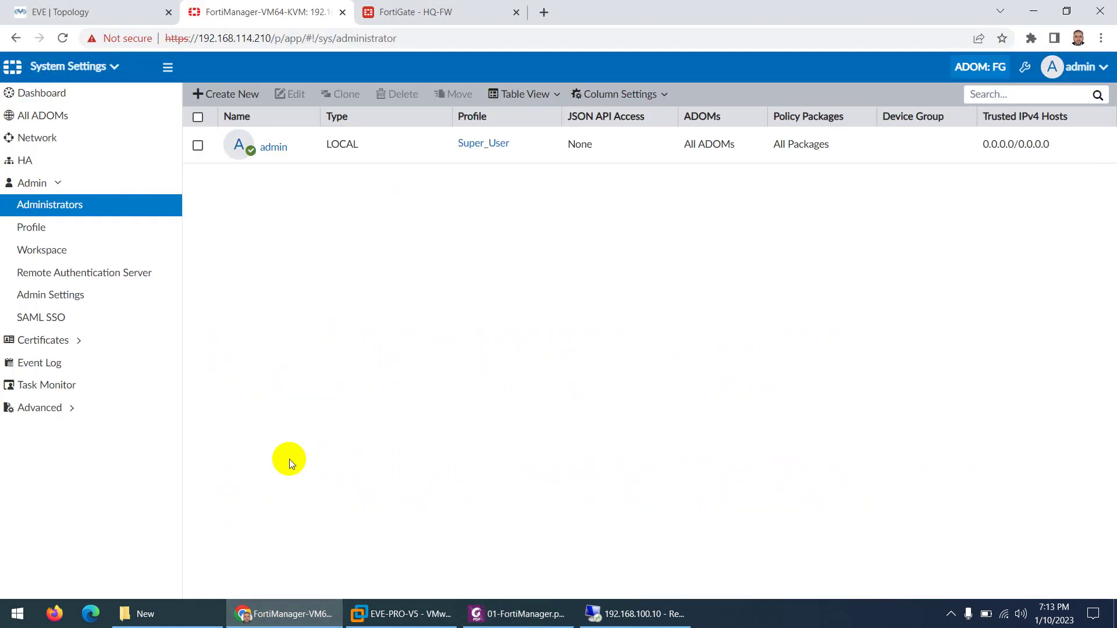
click(50, 363)
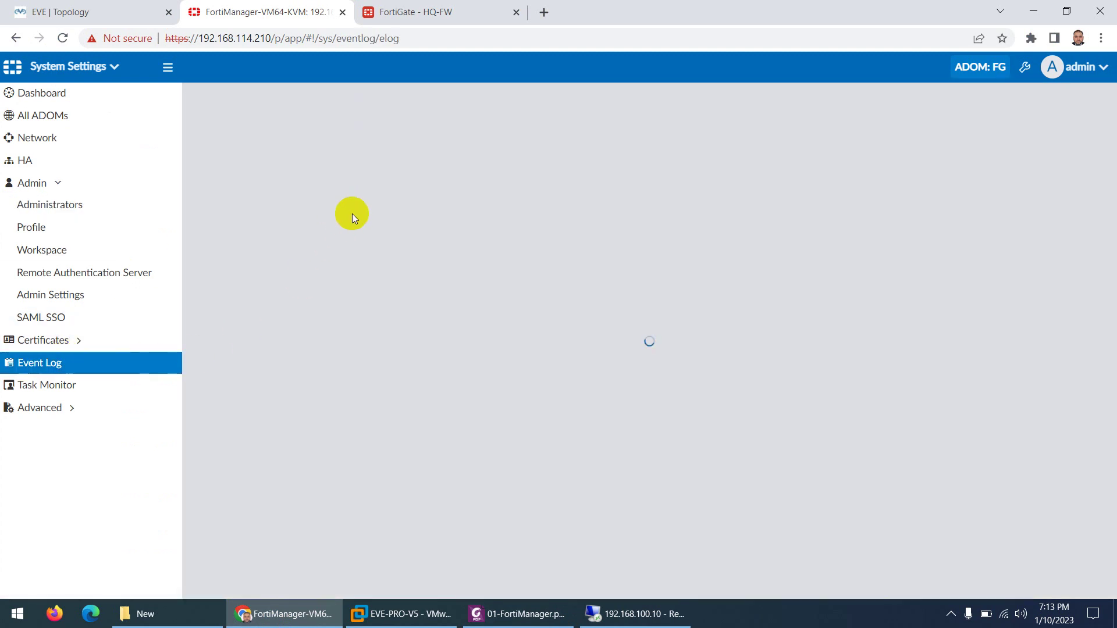
click(38, 388)
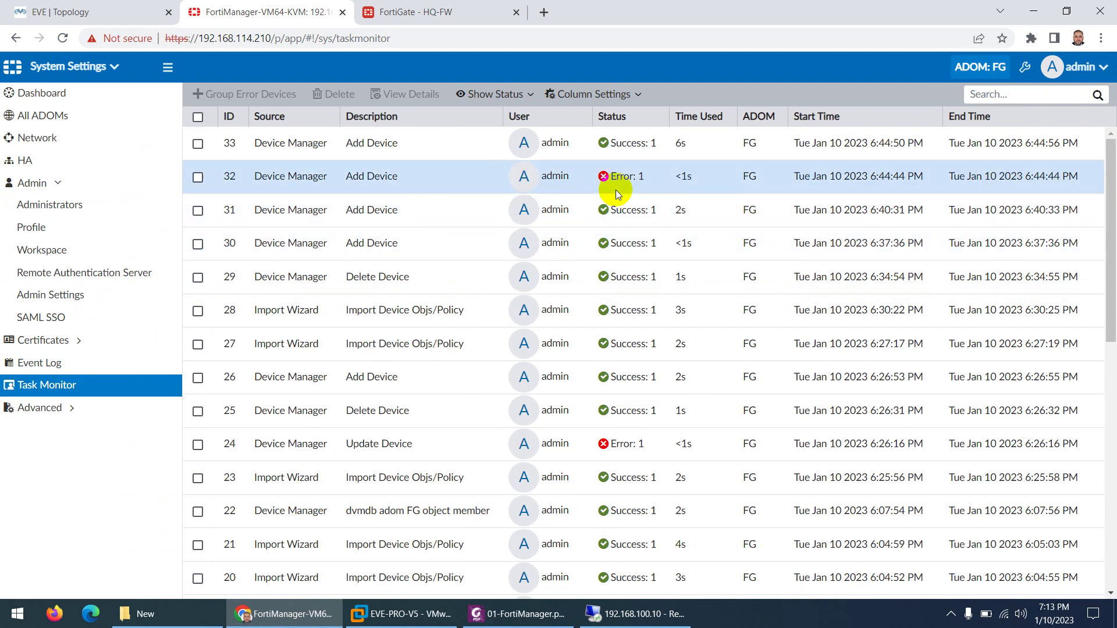
scroll(622, 260, down, 9)
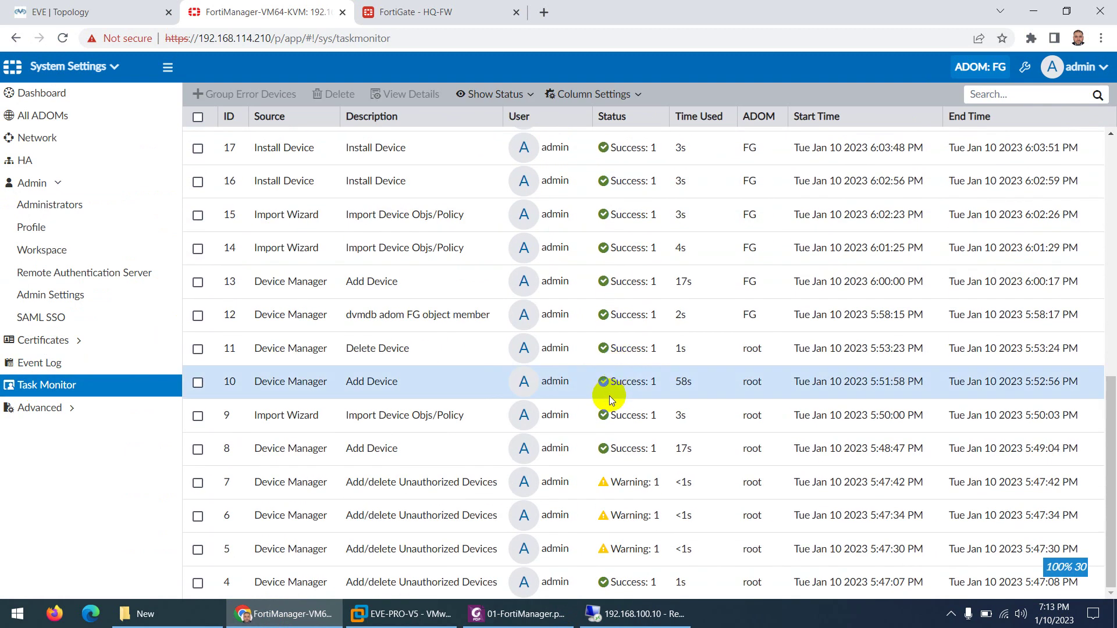
scroll(609, 396, up, 7)
scroll(566, 323, up, 3)
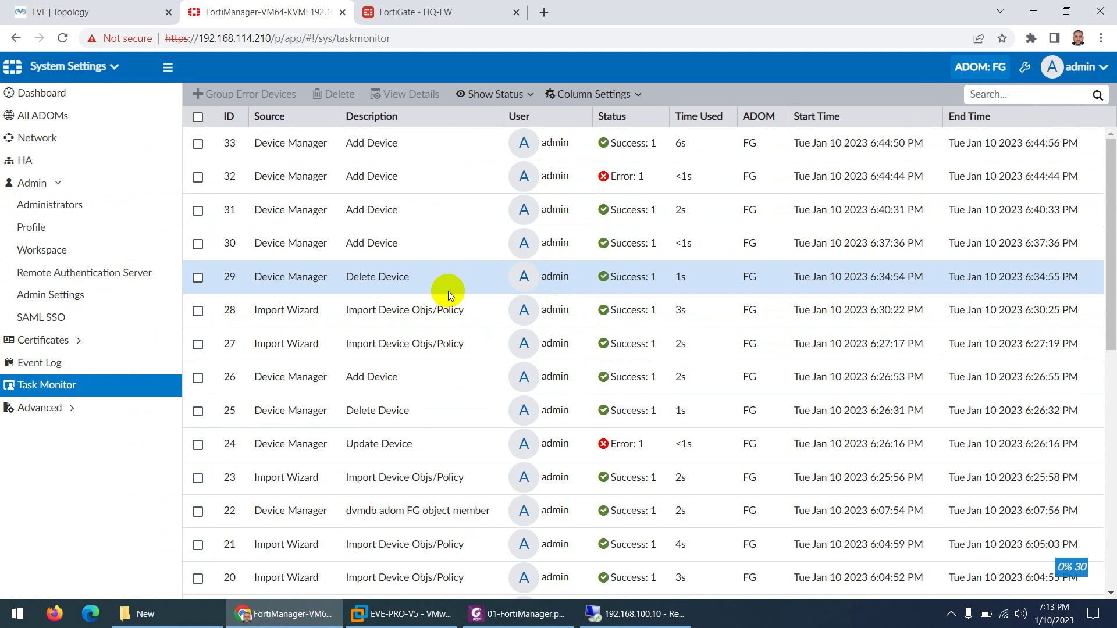
click(504, 618)
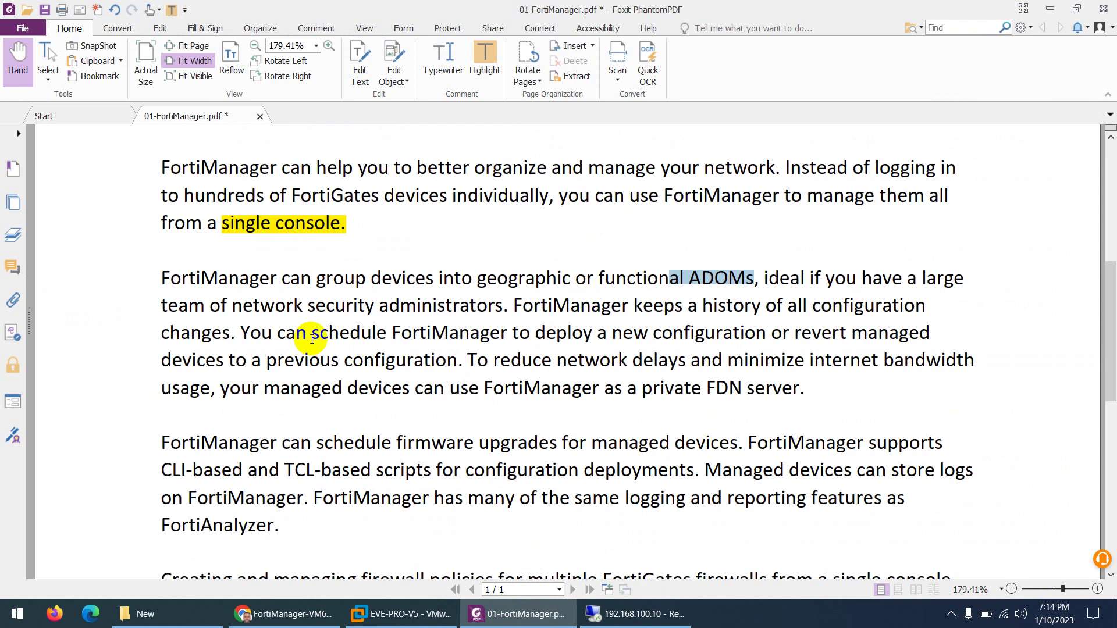
Step: Mark the notes' sentences on scheduling deployments and reverts and on scheduled firmware upgrades
drag(312, 337, 930, 336)
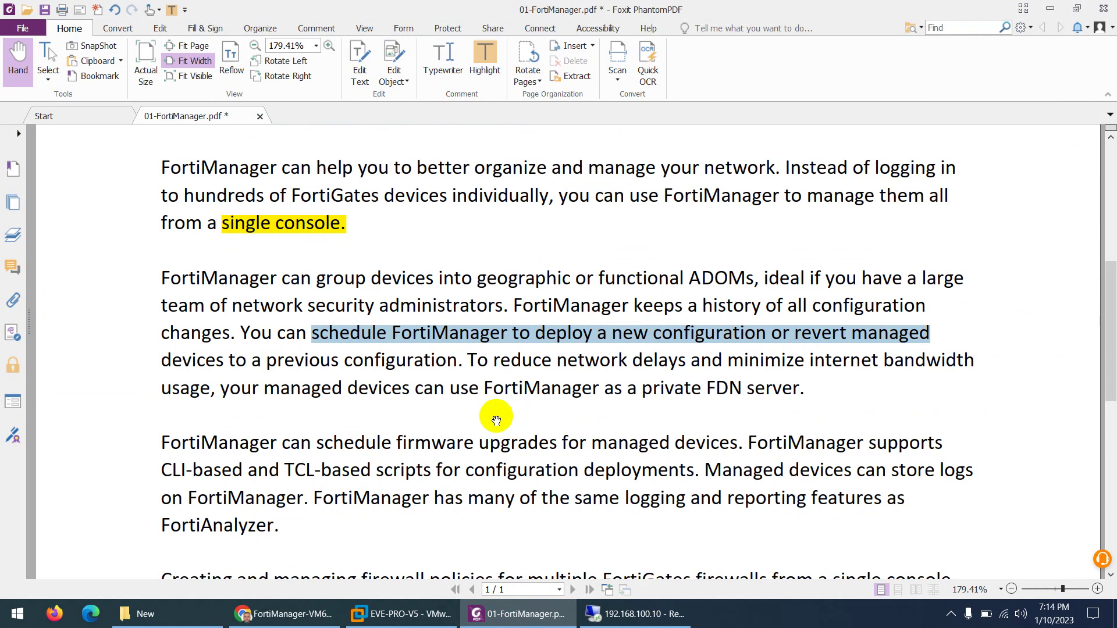
scroll(496, 420, down, 3)
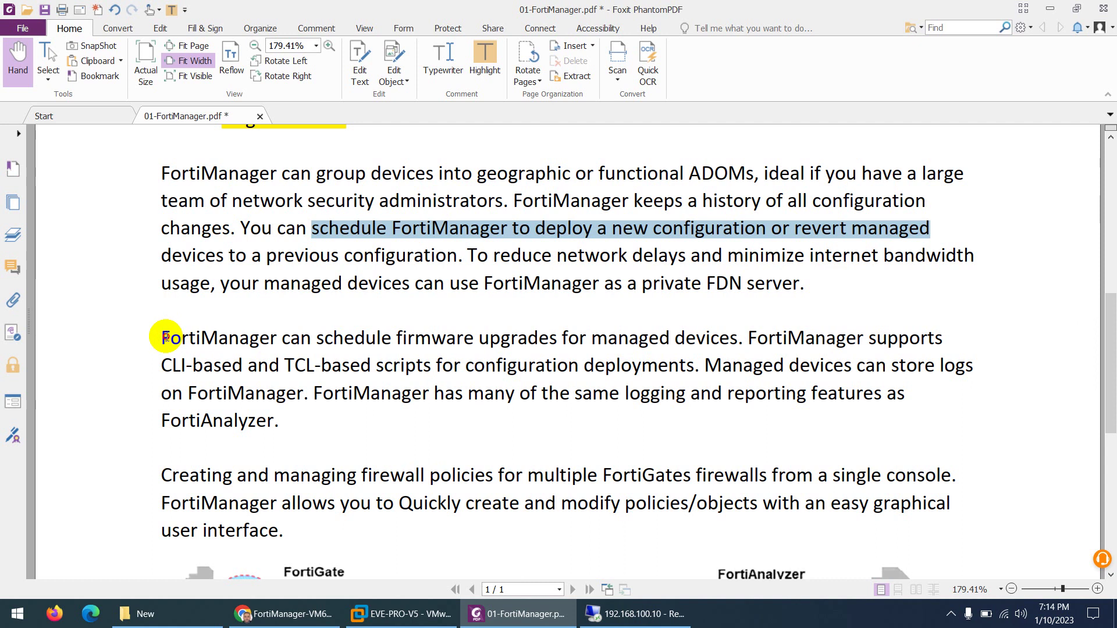
drag(169, 337, 749, 341)
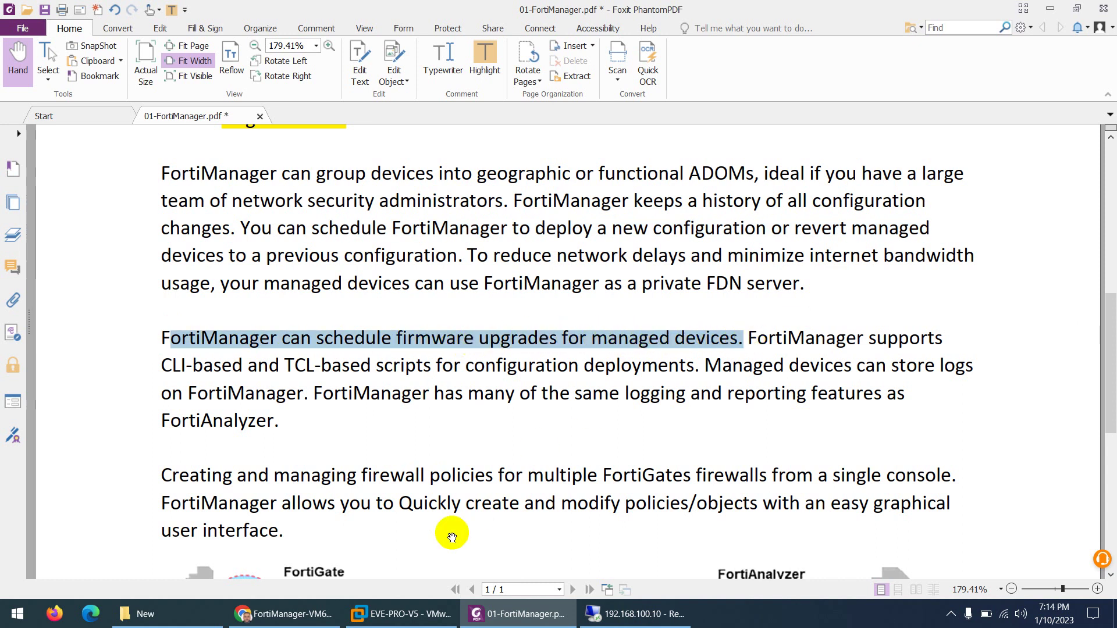
click(285, 614)
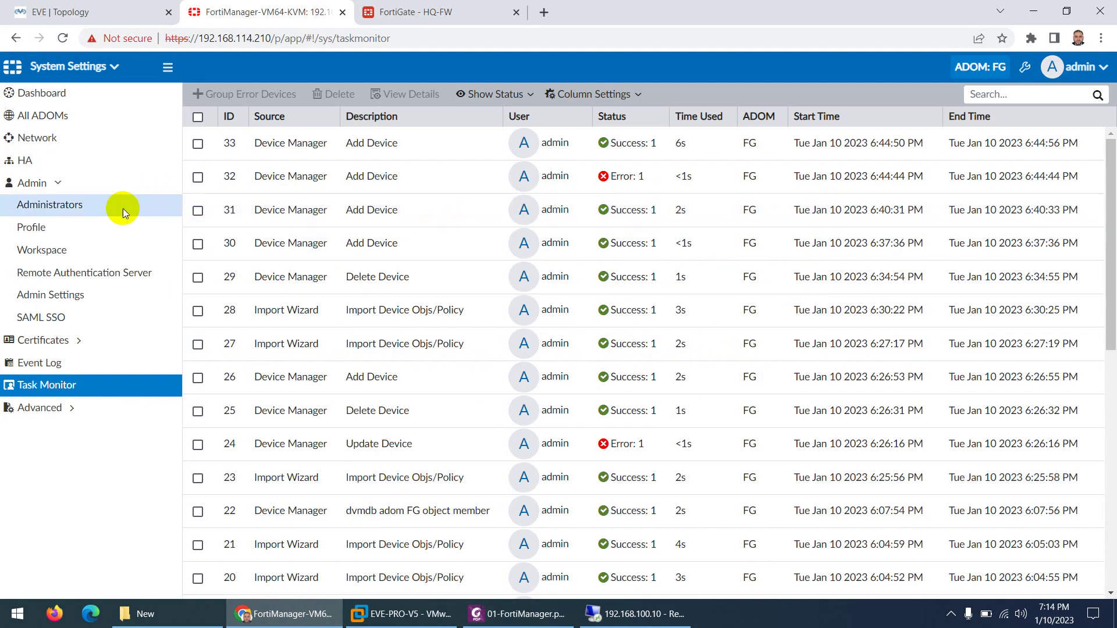
Step: Mark the phrase about CLI and TCL scripts, then return to FortiManager's Task Monitor
click(254, 605)
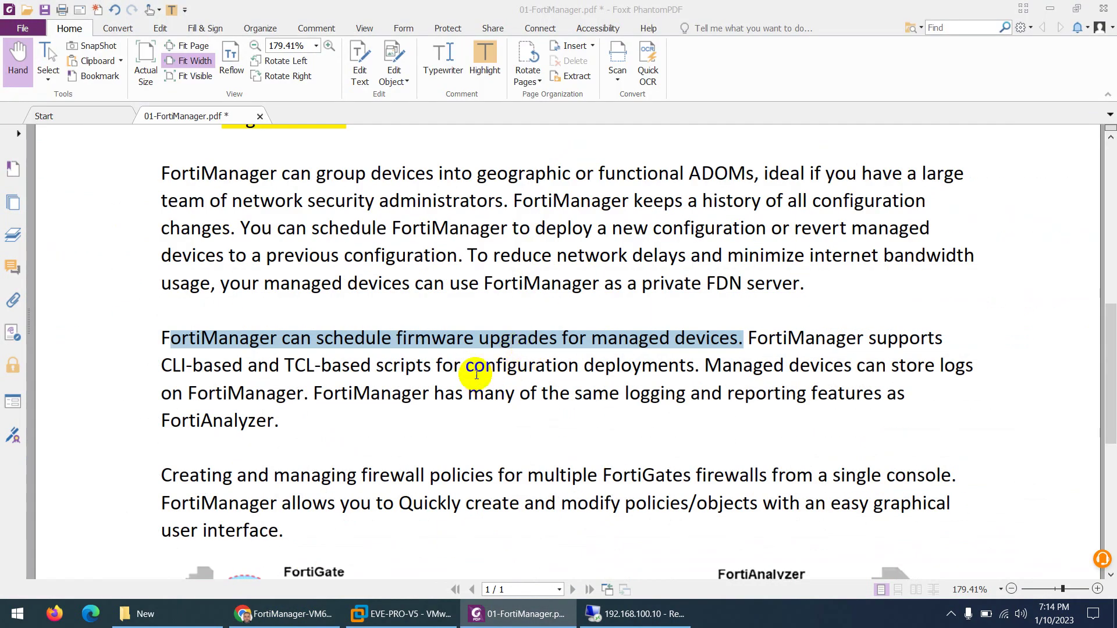
scroll(472, 368, down, 1)
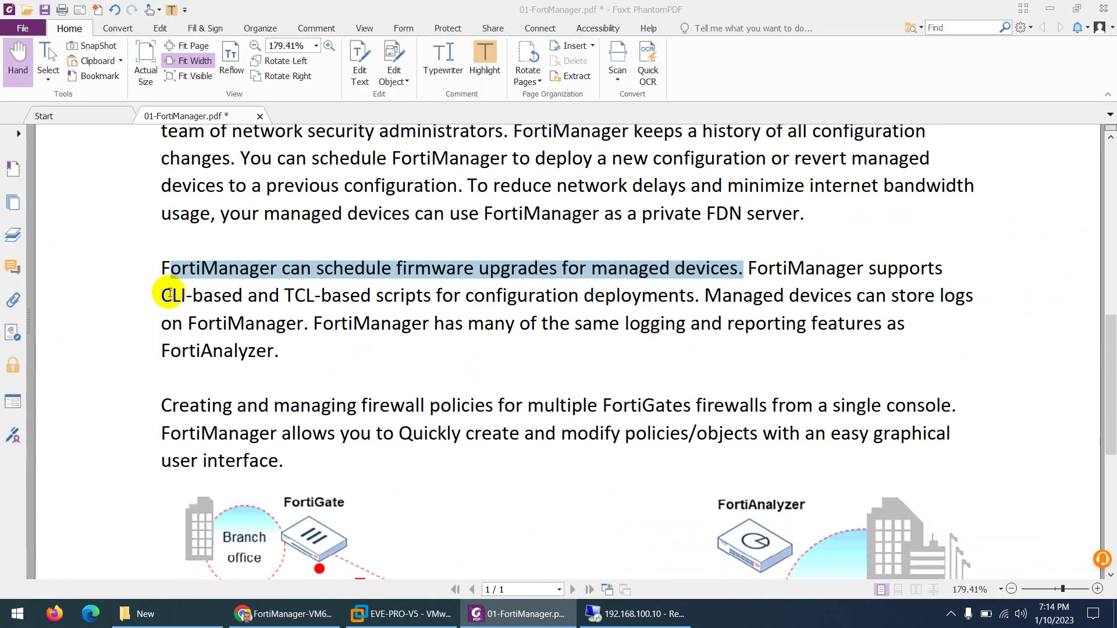
drag(161, 295, 460, 298)
click(291, 621)
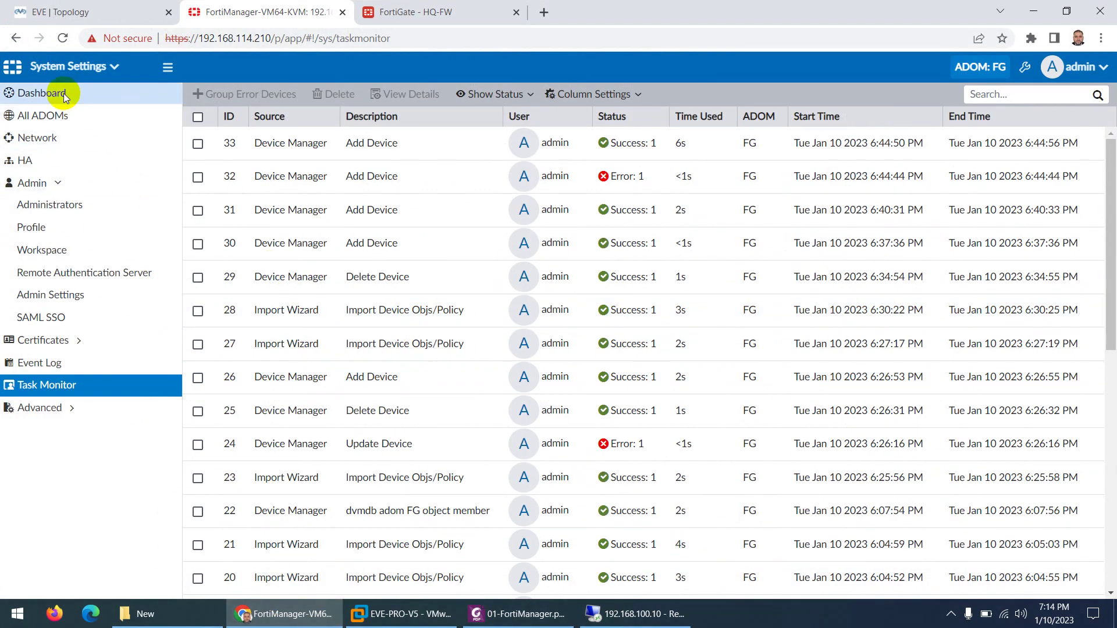
Step: In Device Manager, view the Scripts list and the three recommended IPsec Tunnel Templates, then return to the notes
click(69, 67)
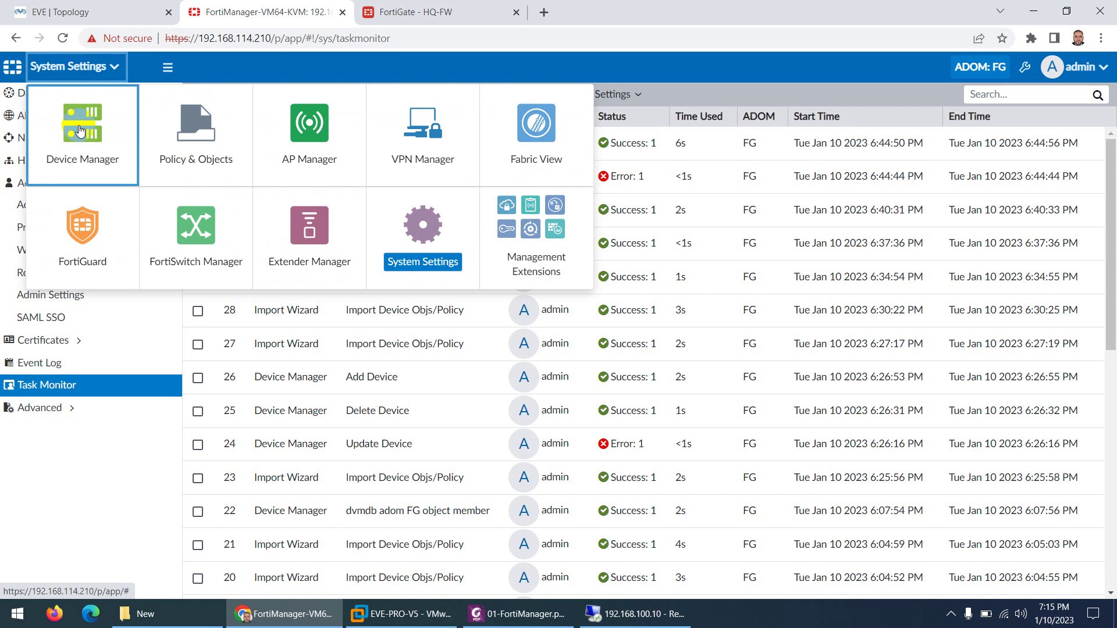
click(81, 133)
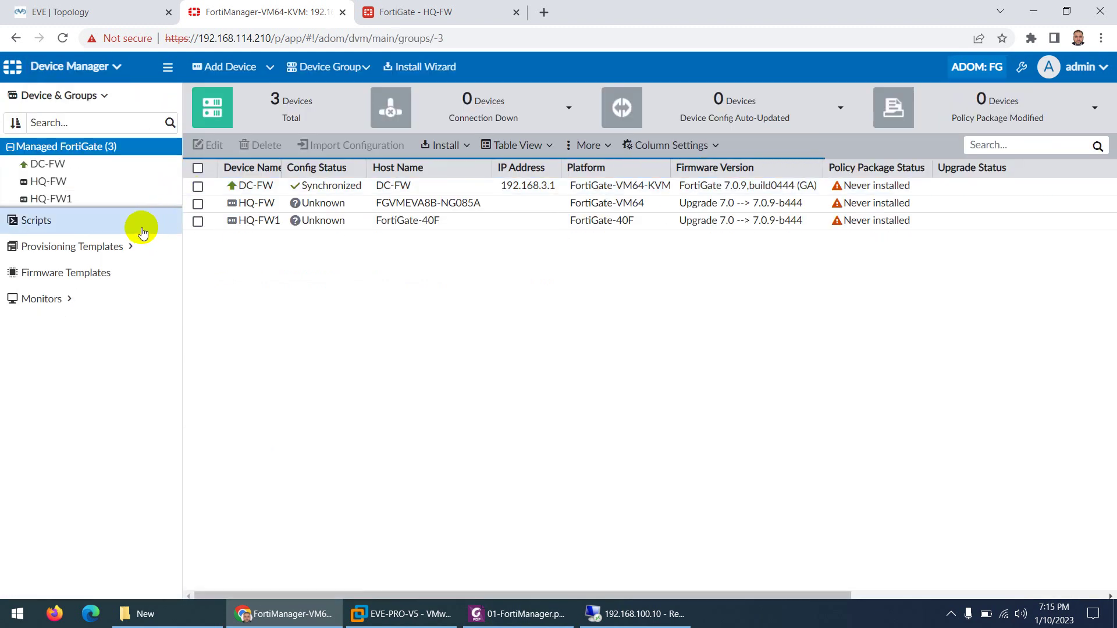
click(24, 227)
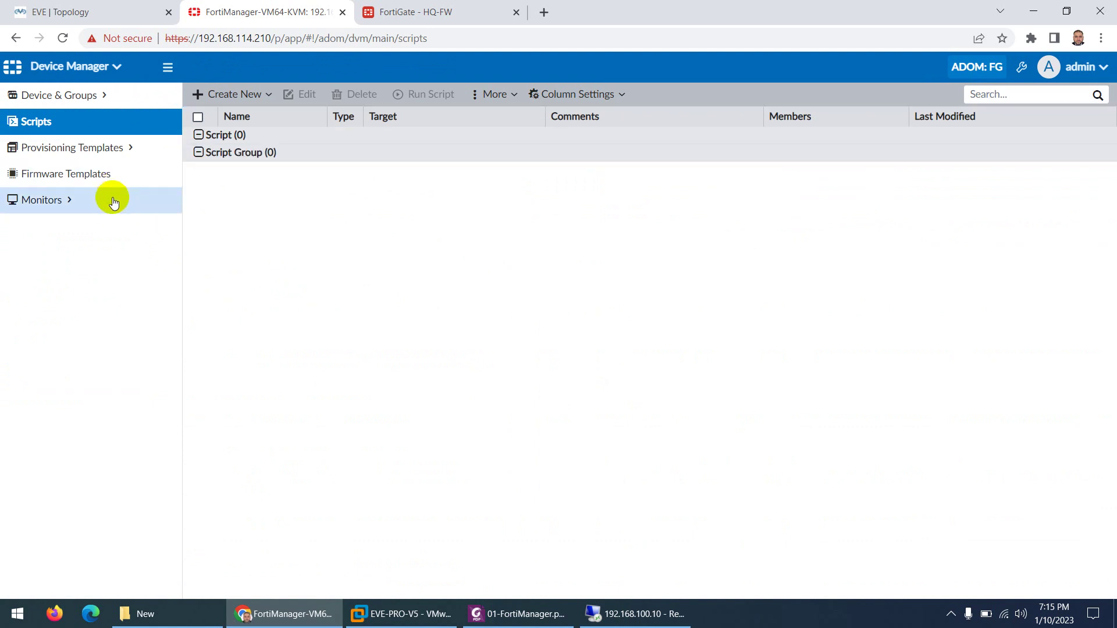
click(122, 153)
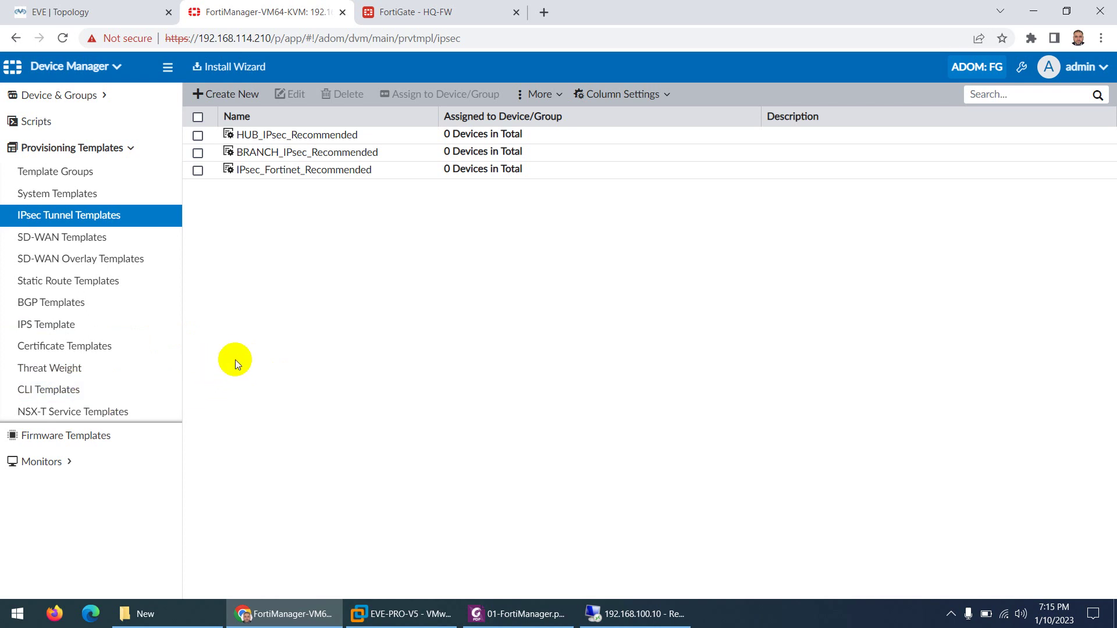
click(512, 614)
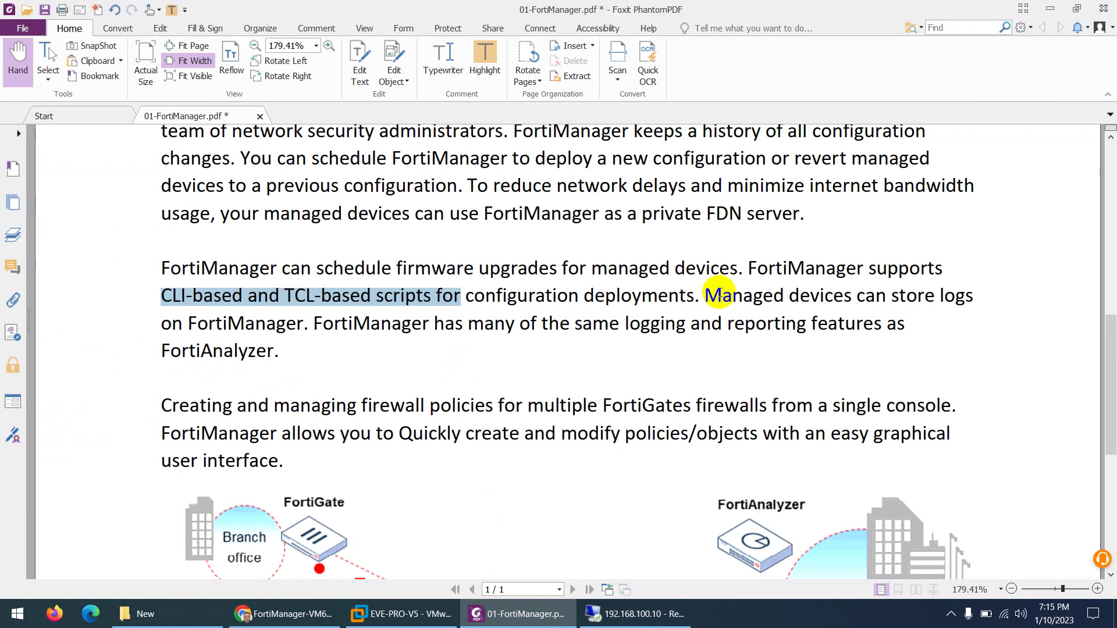
Step: Select 'Managed devices can store logs on FortiManager.' in the notes, then return to the IPsec Tunnel Templates list
drag(705, 296, 307, 324)
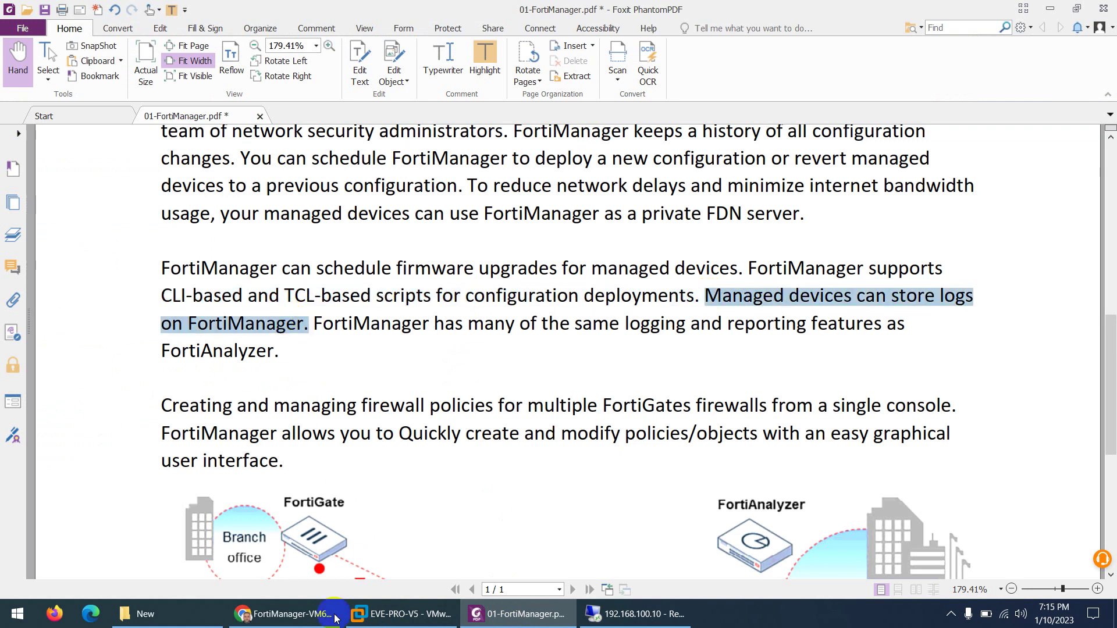
click(285, 615)
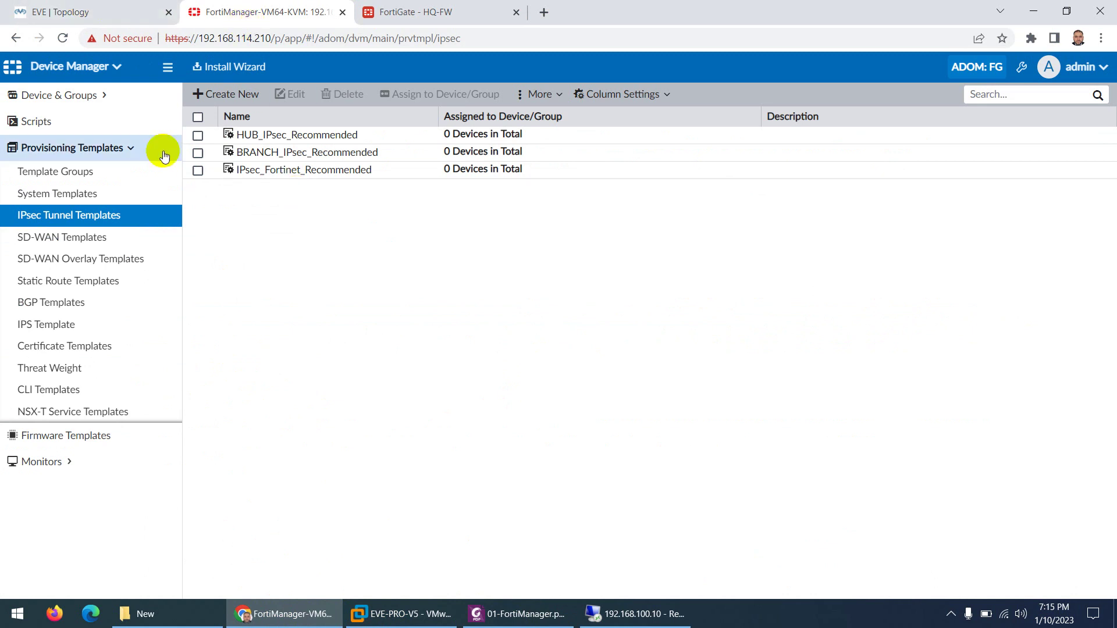
Step: Confirm FortiAnalyzer Features is off on the System Settings dashboard, then return to 01-FortiManager.pdf in Foxit
click(72, 67)
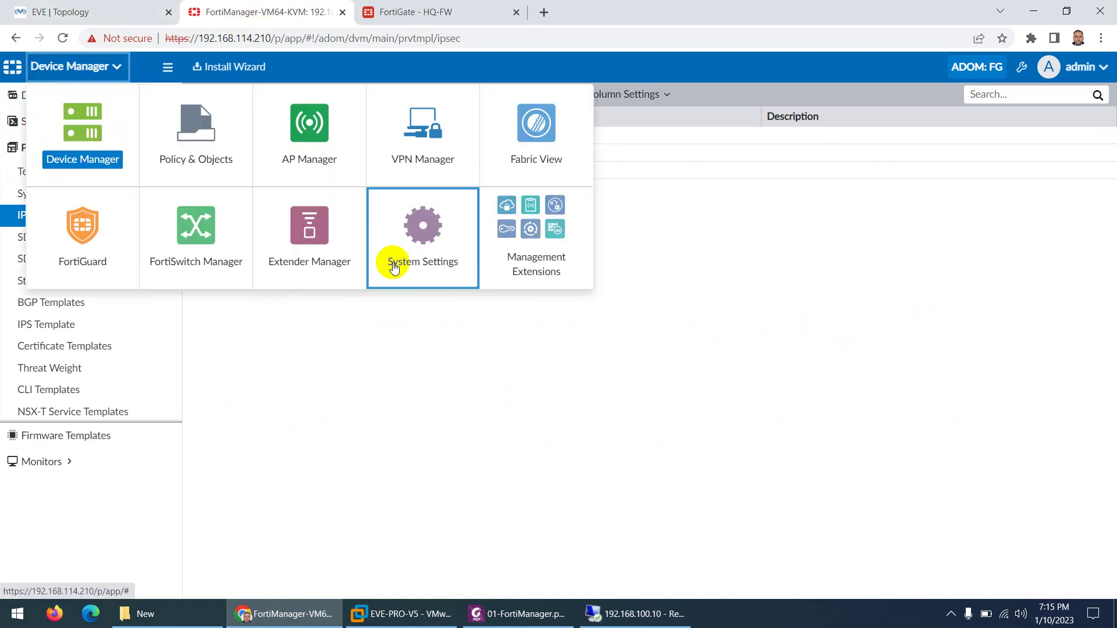
click(426, 249)
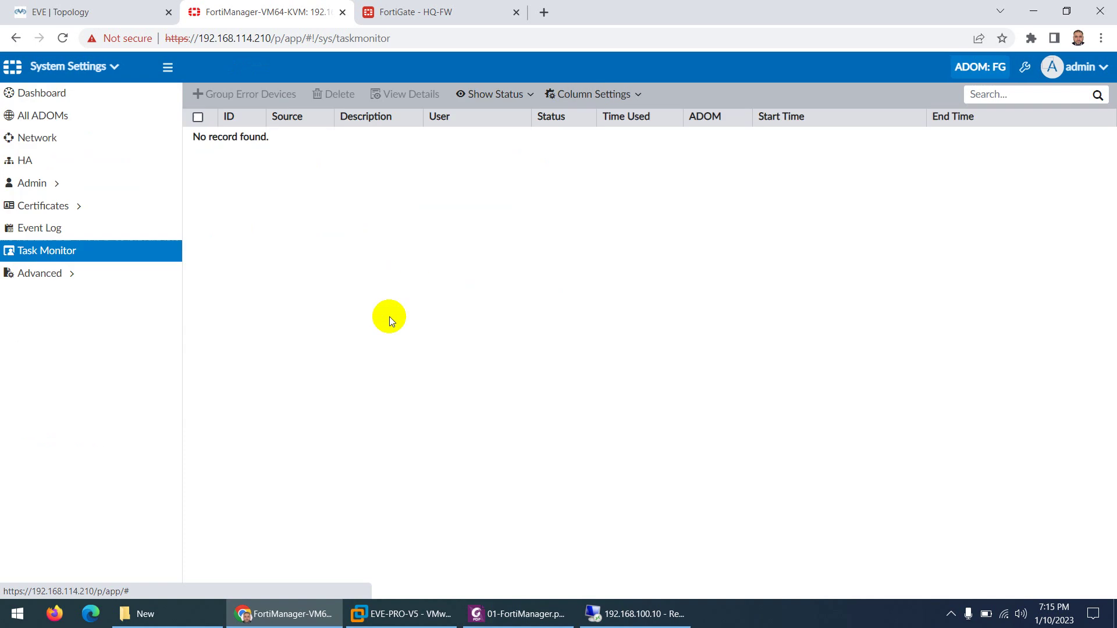
click(54, 99)
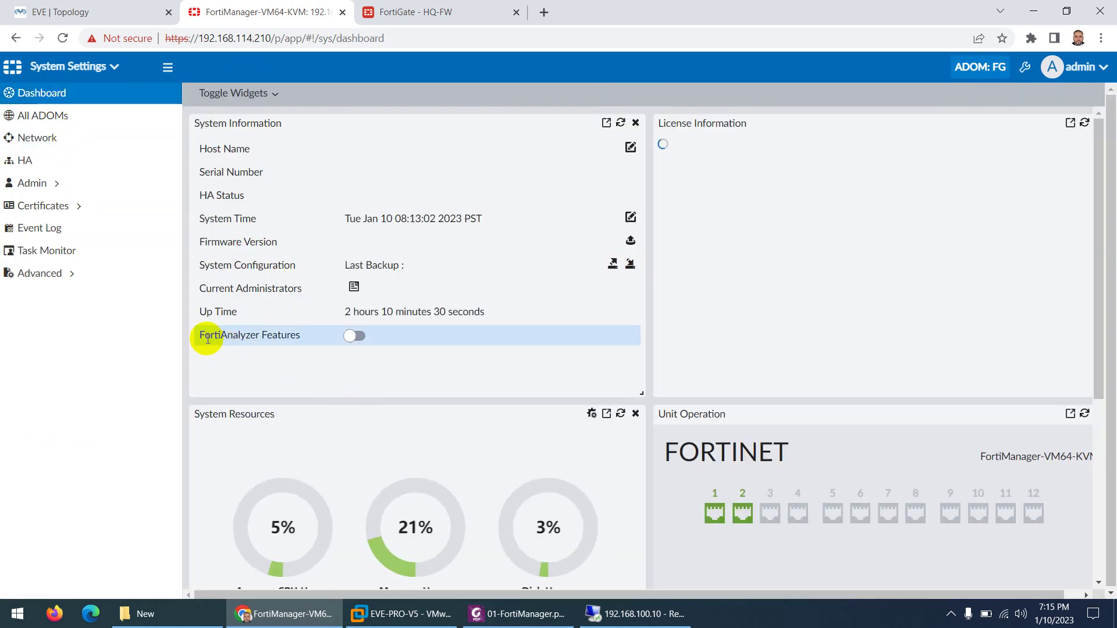
drag(199, 386, 302, 389)
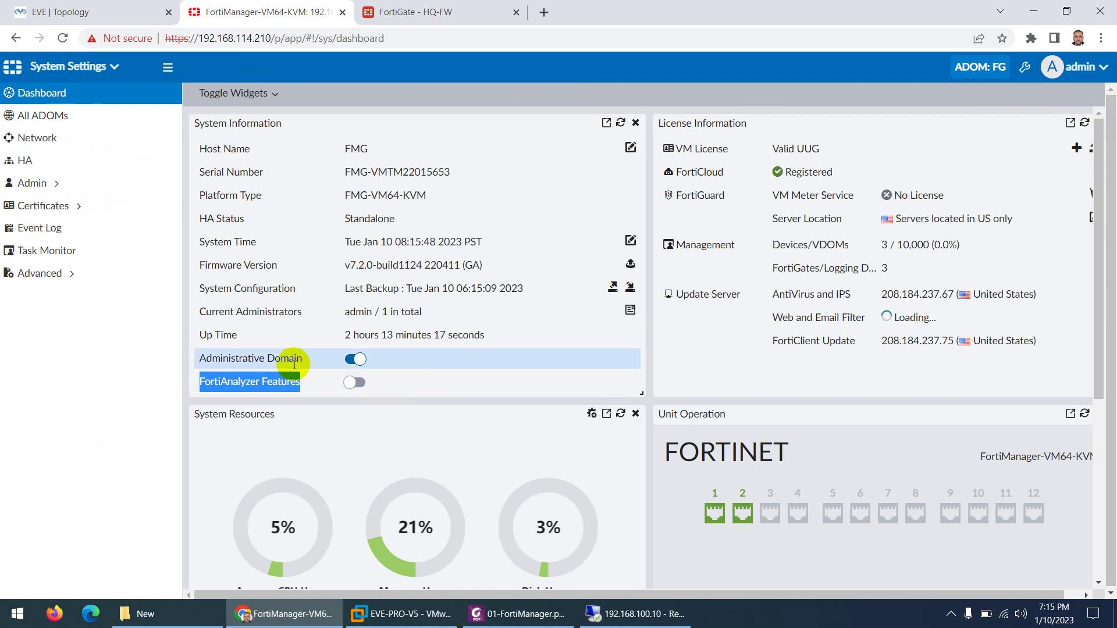
click(548, 617)
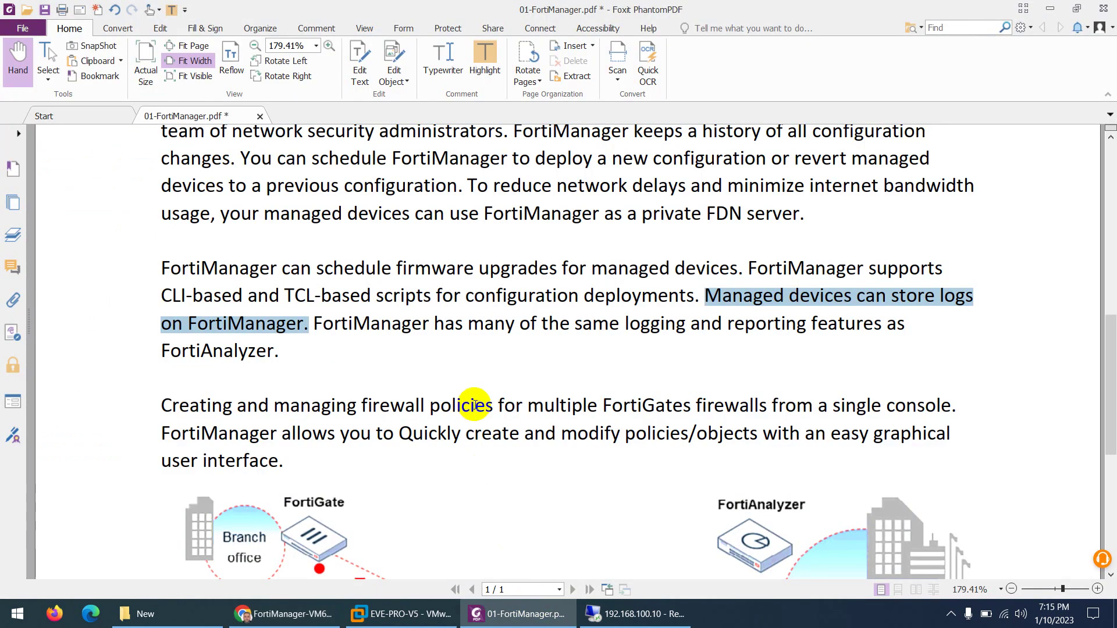